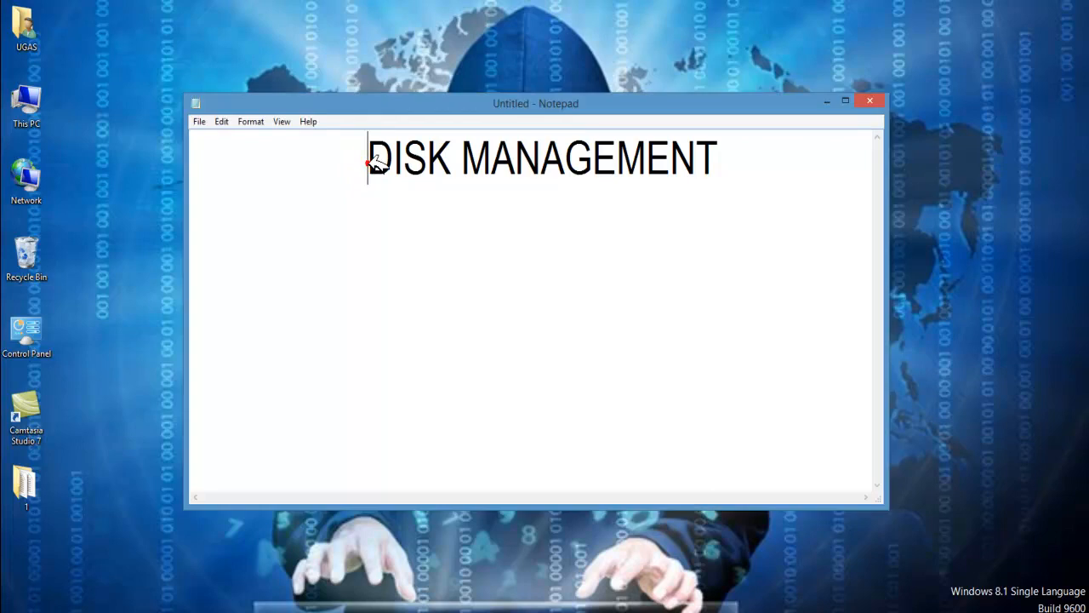
left_click_drag(375, 163, 737, 162)
left_click(737, 161)
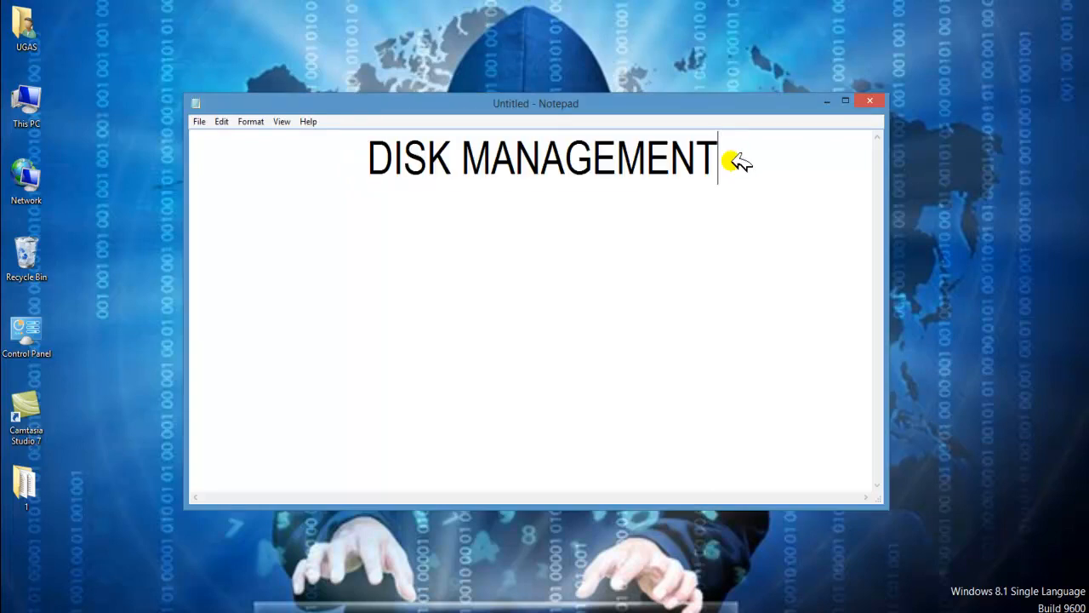
mouse_move(737, 162)
left_mouse_down()
mouse_move(341, 161)
mouse_move(513, 170)
mouse_move(734, 161)
left_mouse_up()
left_click(392, 162)
left_click(75, 82)
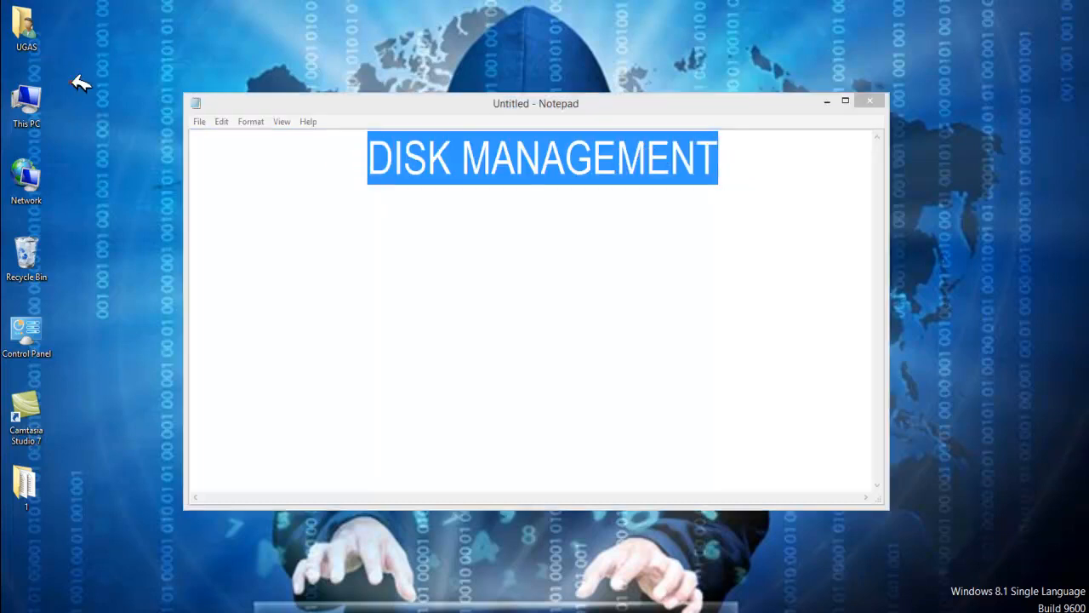
- Open Computer Management for This PC, maximize it and display Disk Management
left_click(34, 104)
right_click(34, 104)
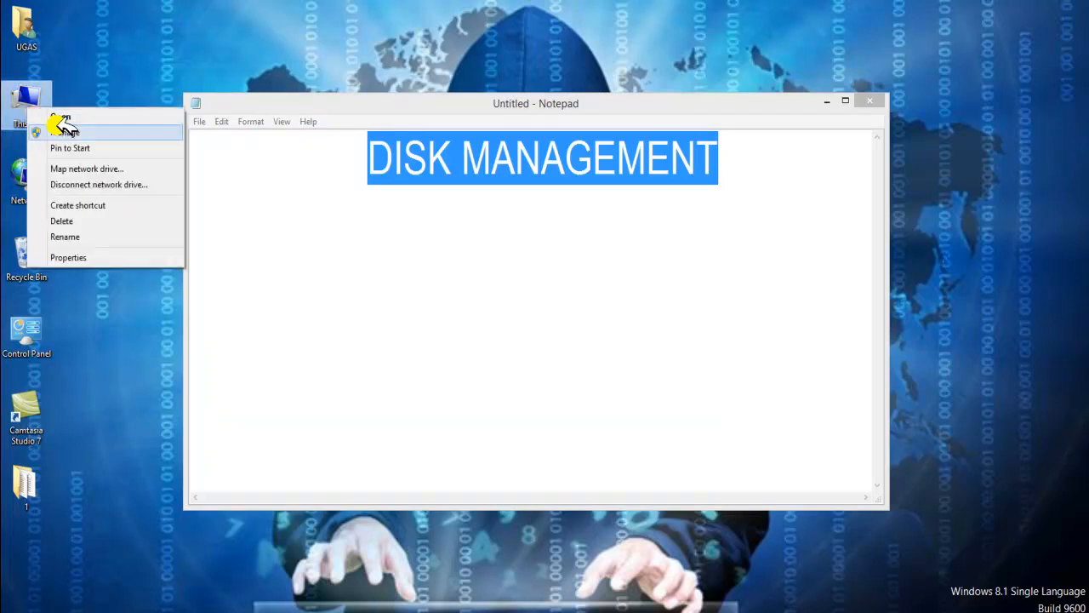
left_click(132, 133)
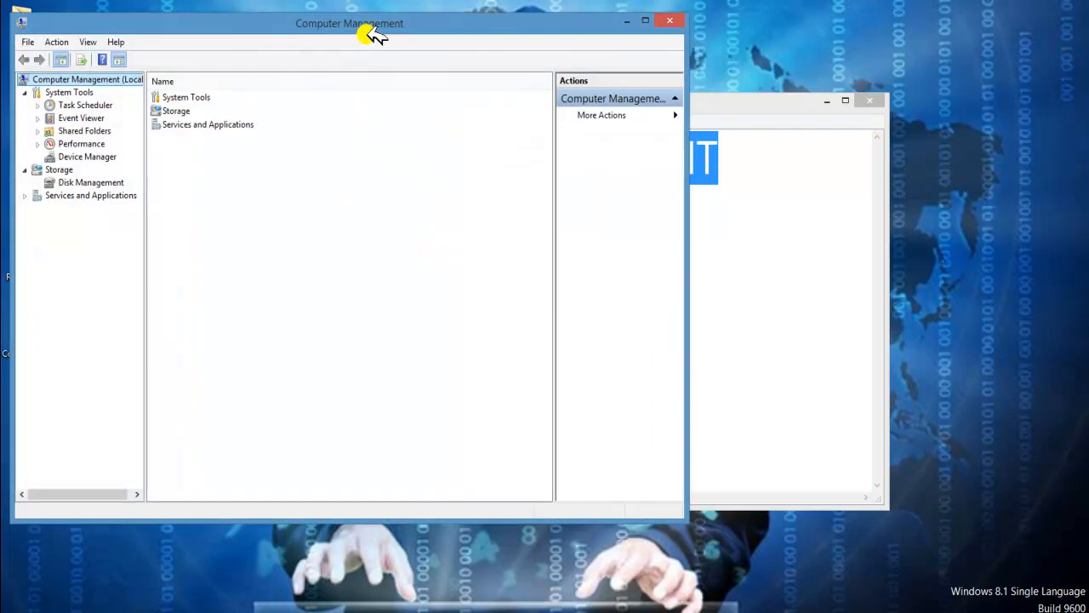
double_click(381, 26)
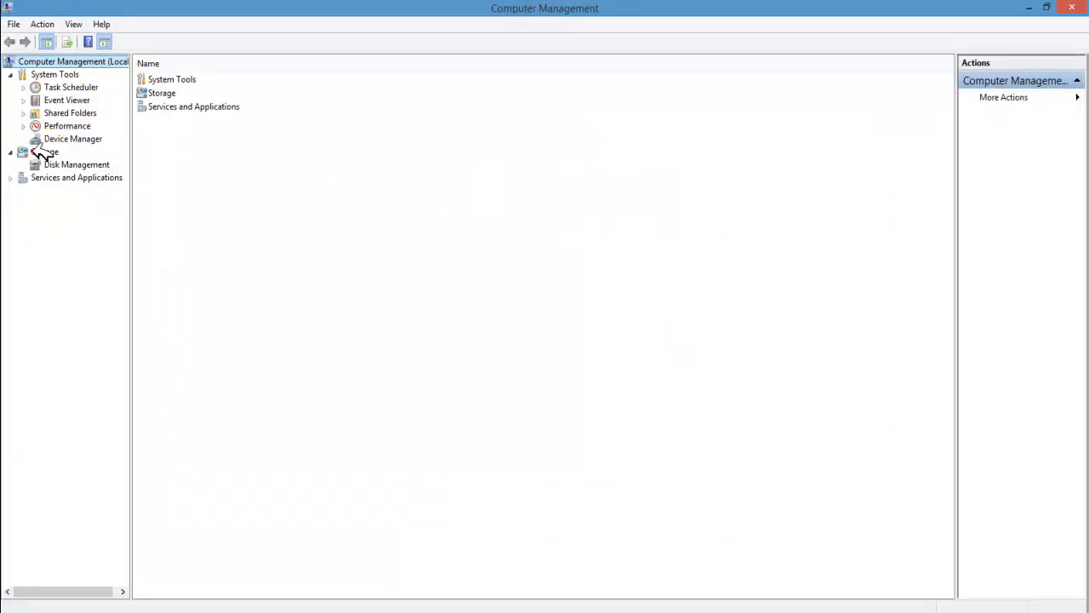
left_click(34, 152)
left_click(78, 164)
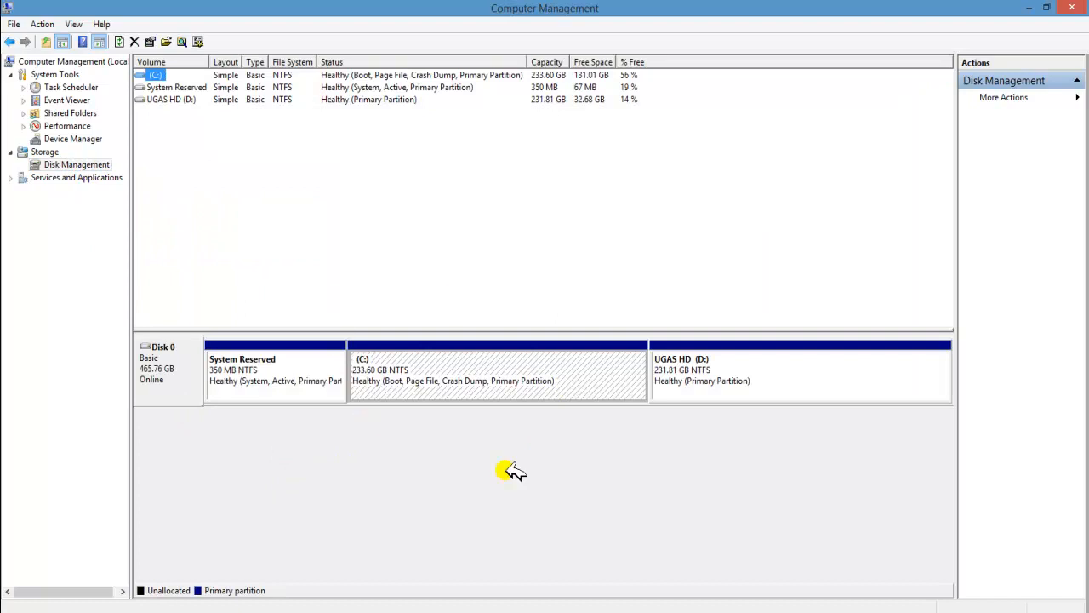
- Examine Disk 0 and its System Reserved, C: and D: partitions in the graphical disk layout
left_click(172, 379)
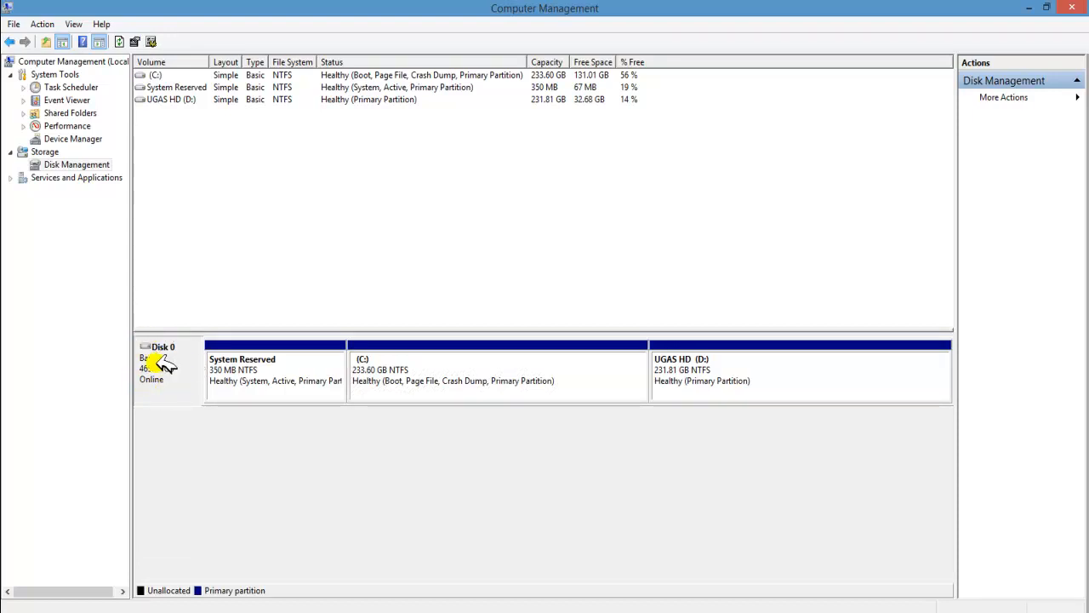
left_click(285, 379)
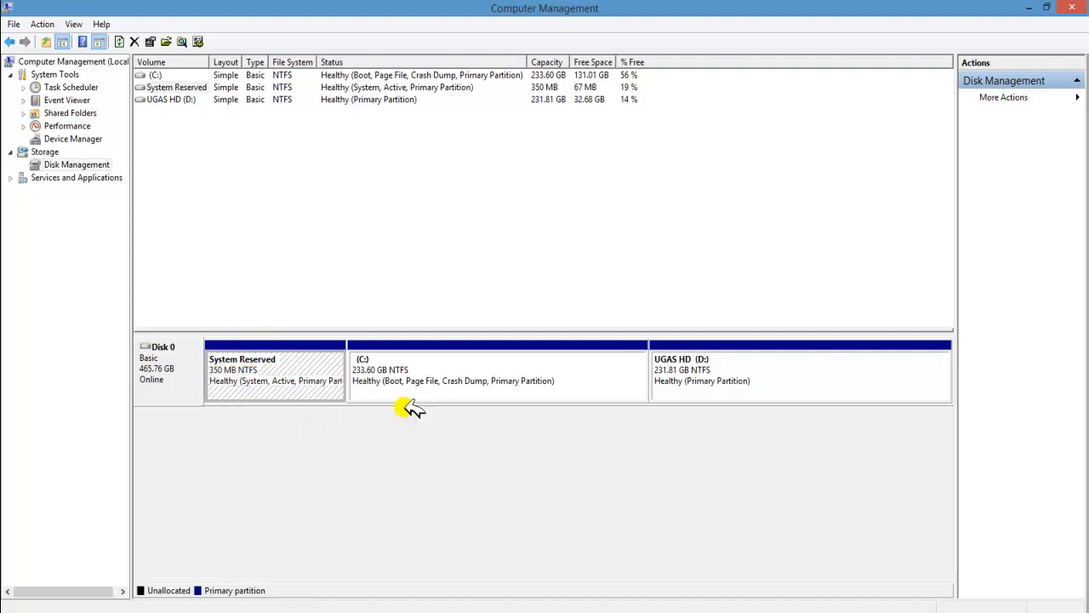
left_click(492, 375)
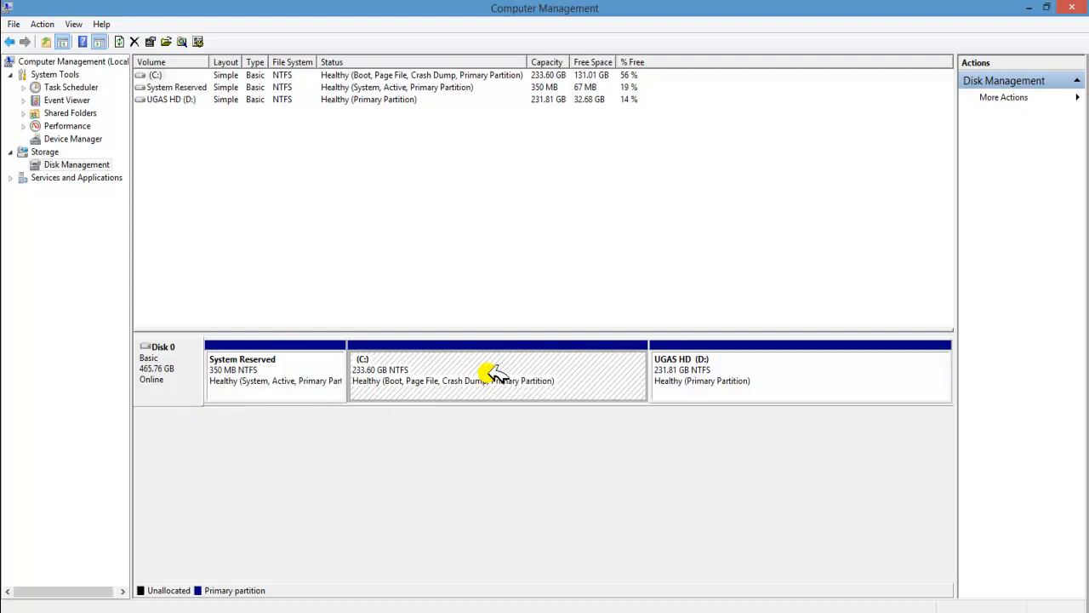
left_click(383, 380)
left_click(724, 381)
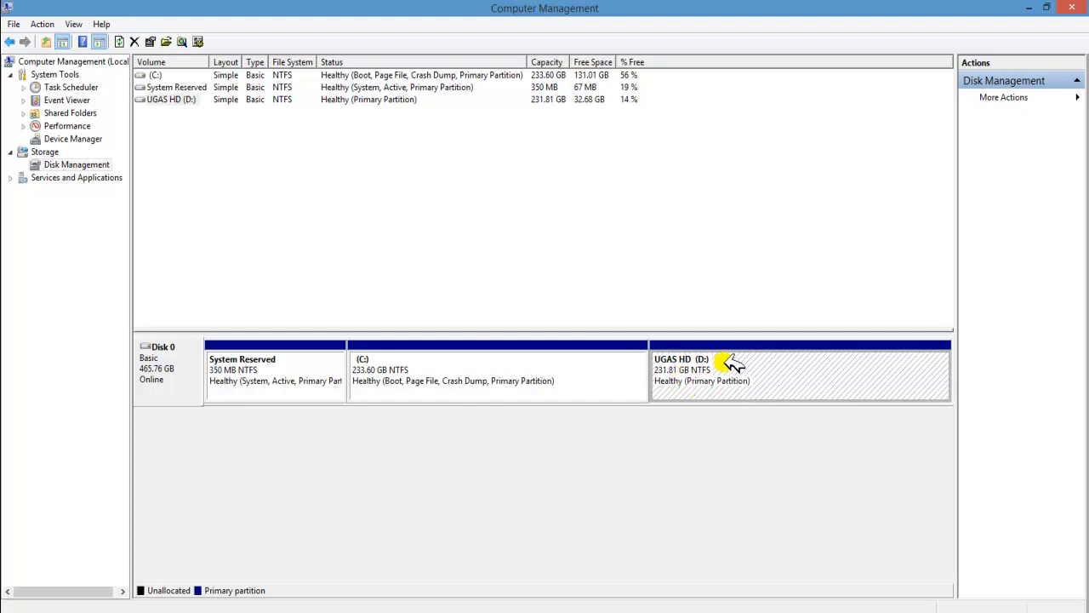
left_click(761, 369)
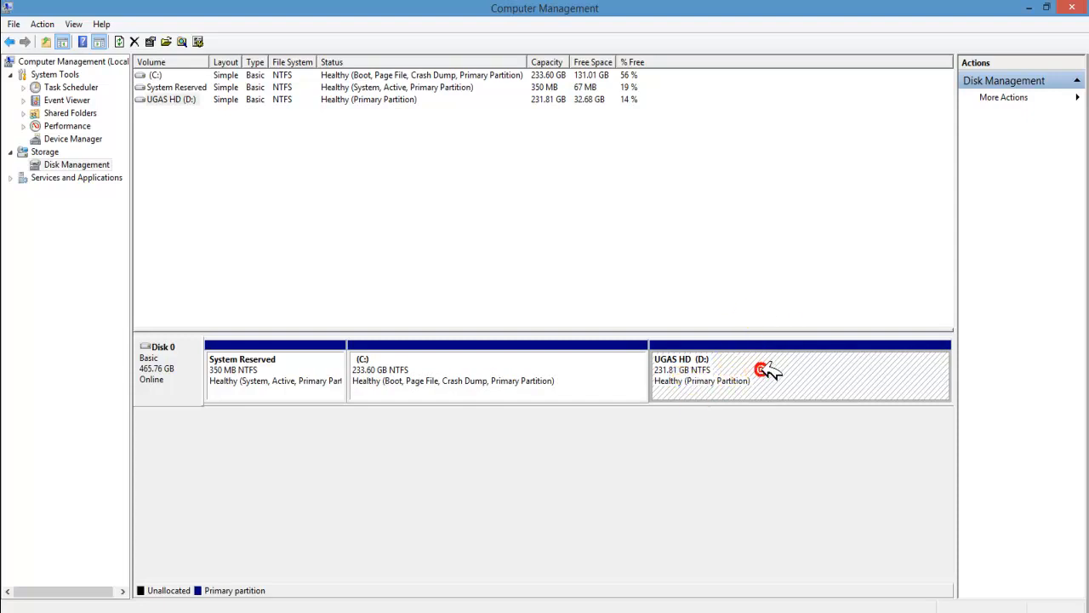
left_click(464, 369)
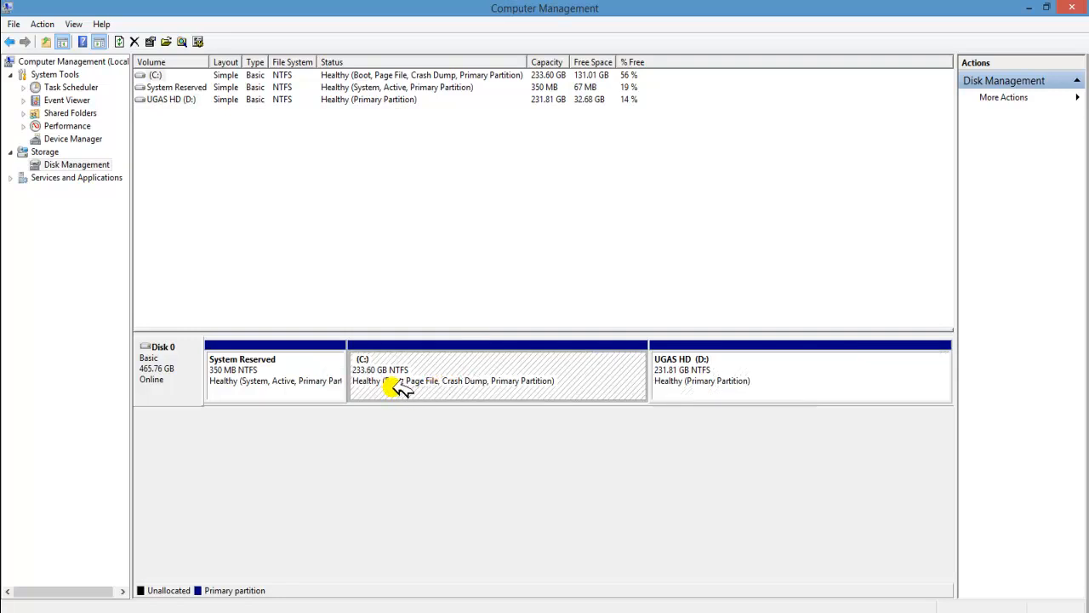
left_click(432, 375)
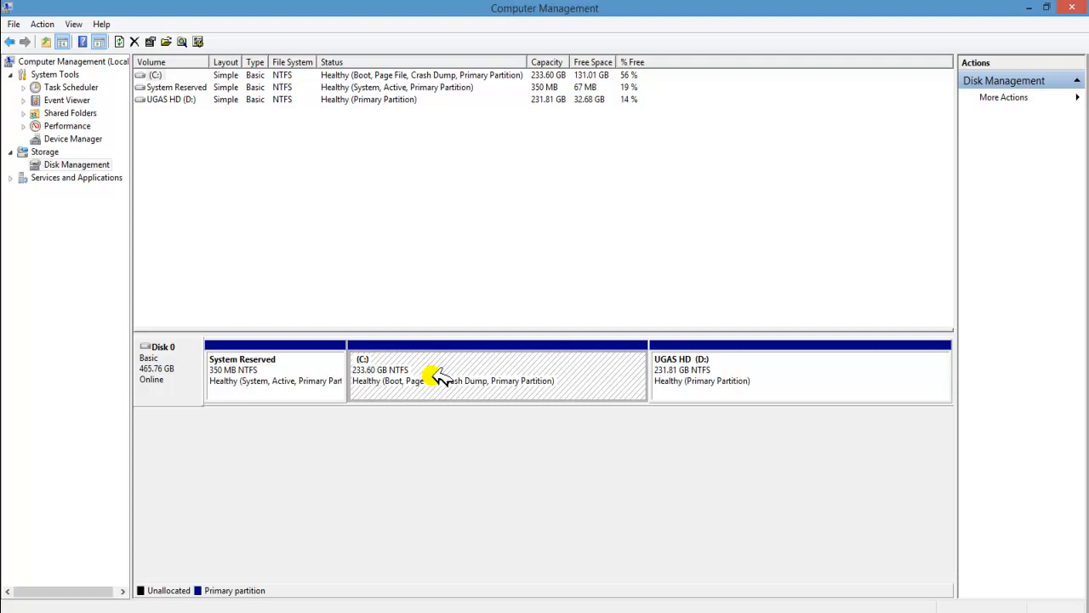
left_click(723, 372)
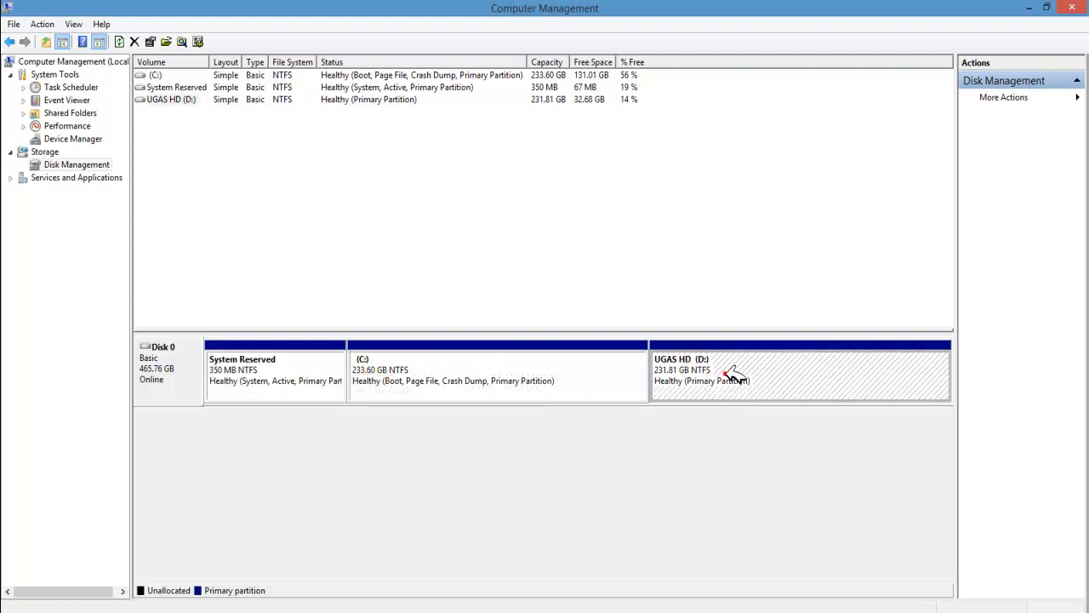
- Check the free space of the C: volume in the volume list
left_click(460, 380)
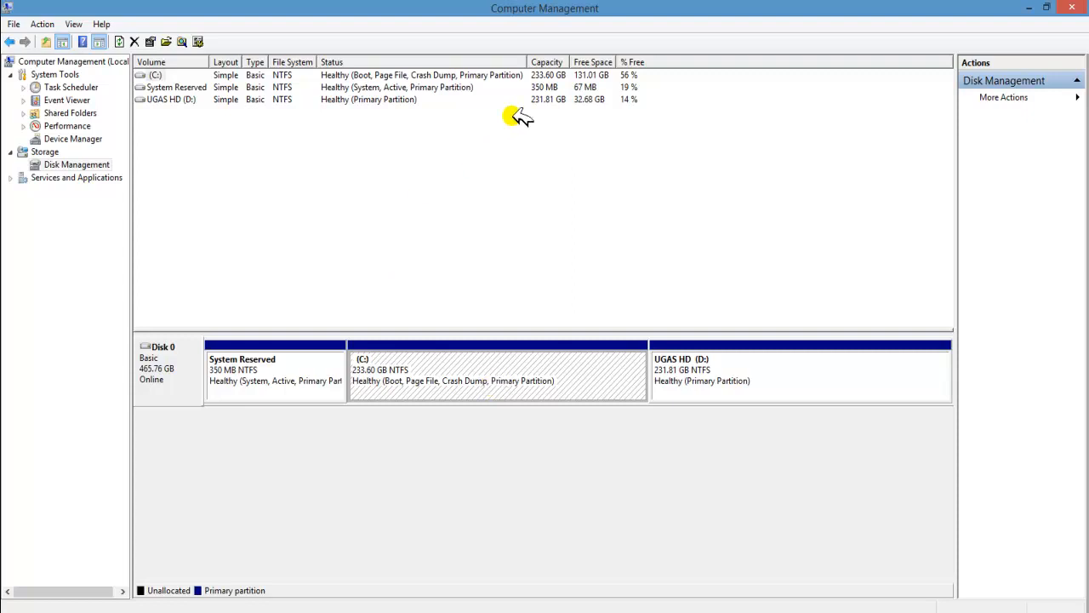
left_click(588, 71)
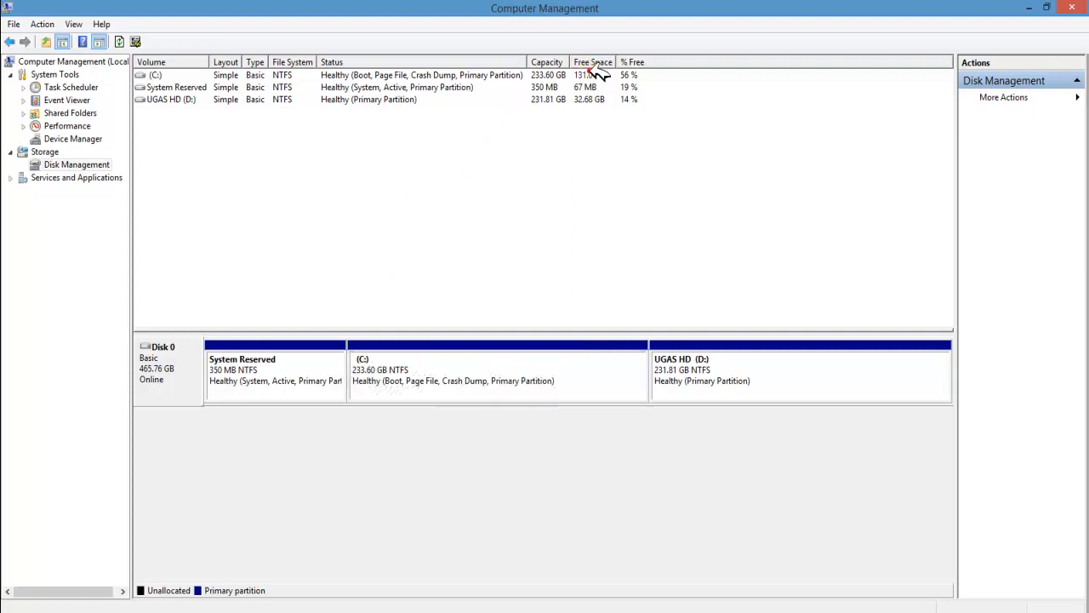
left_click(153, 75)
left_click(603, 72)
left_click(394, 369)
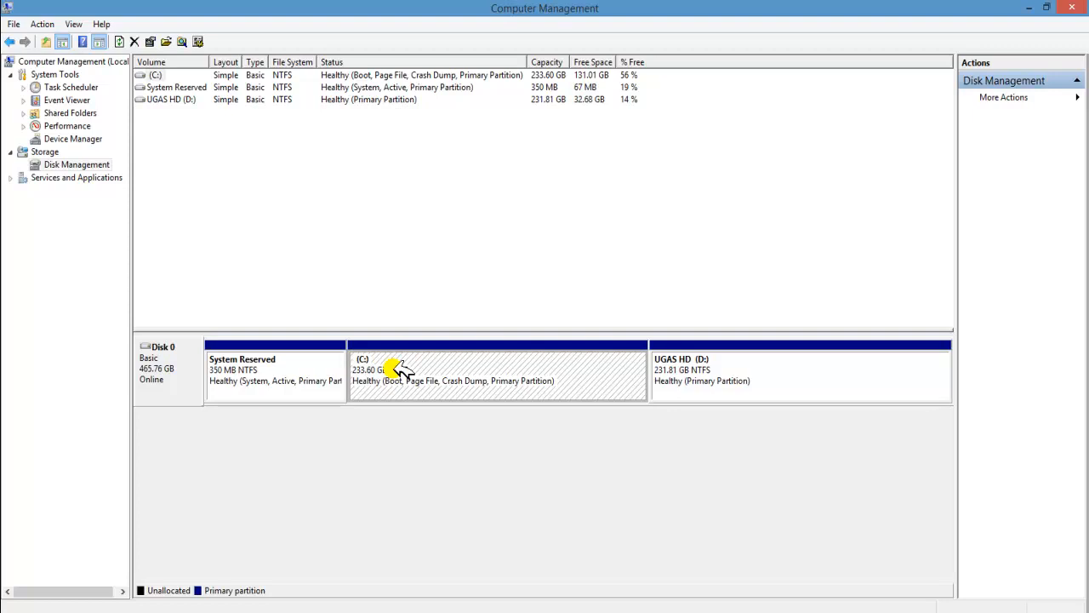
- Switch to the Notepad note, add the line "Partition..........." below the DISK MANAGEMENT heading, and minimize the note
key("alt+Tab")
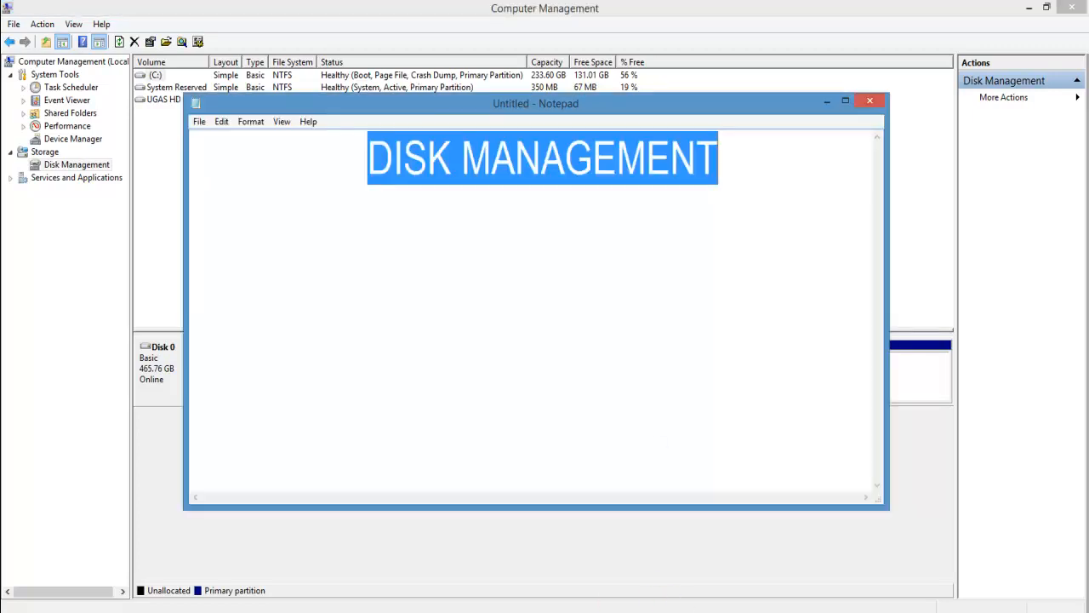
left_click(729, 175)
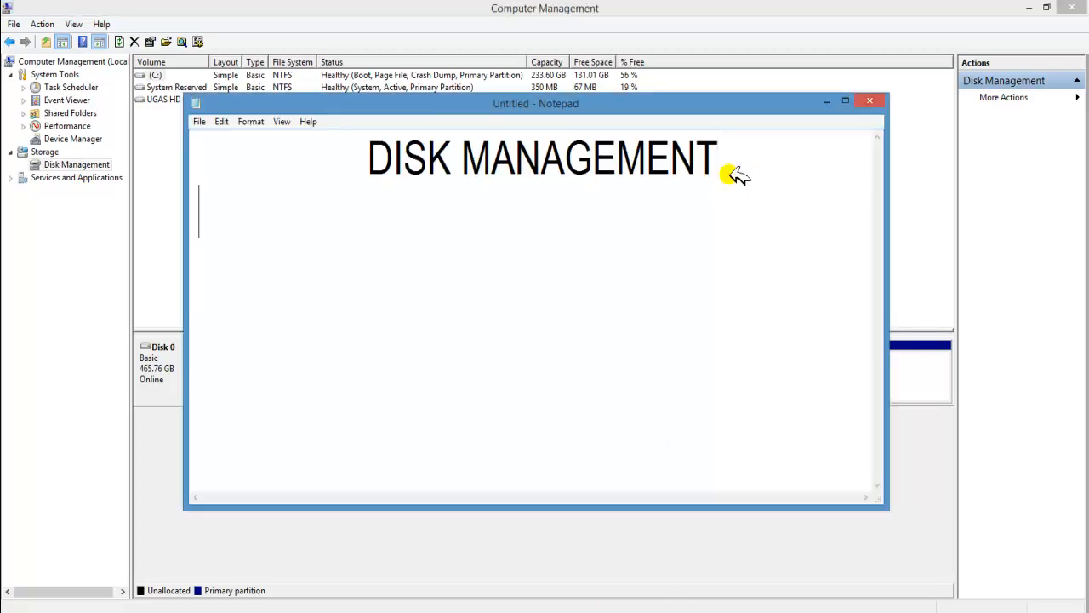
key("Return")
type("Partition")
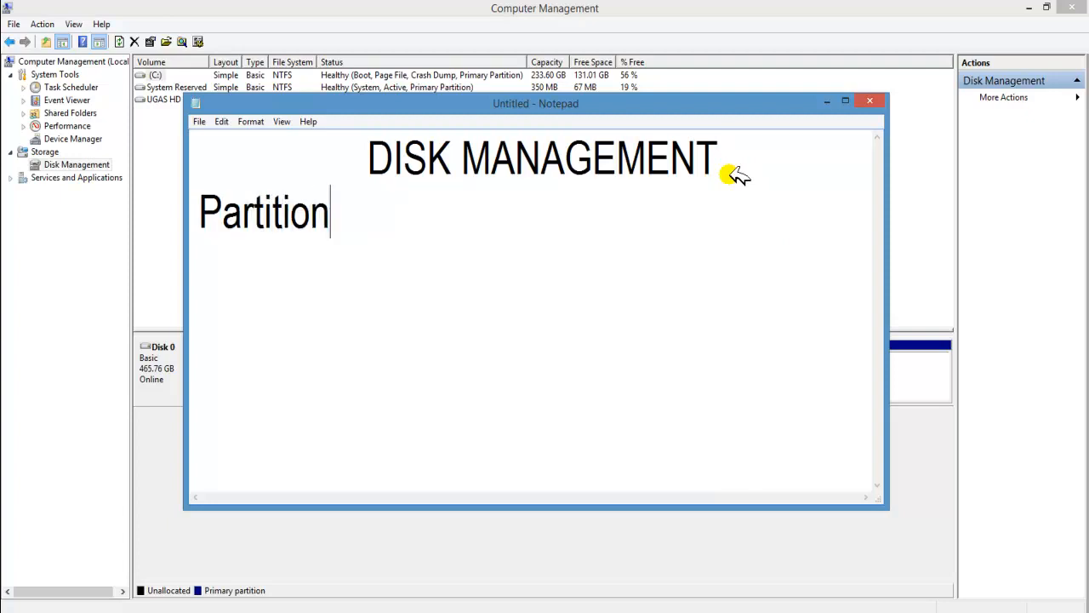
type("...........")
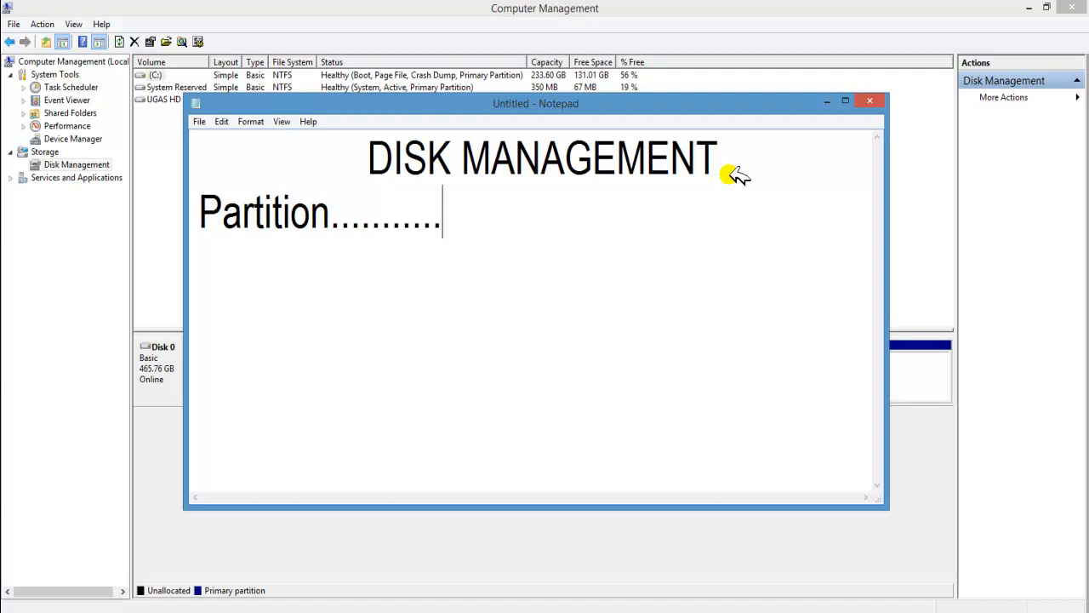
left_click(827, 102)
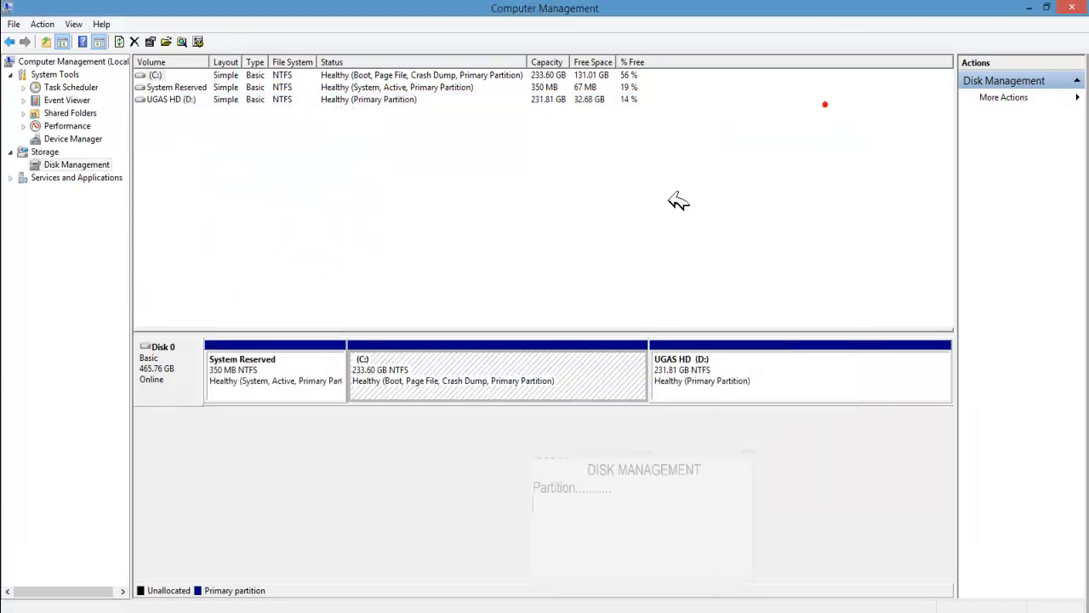
- Shrink the C: volume by 101000 MB
right_click(443, 369)
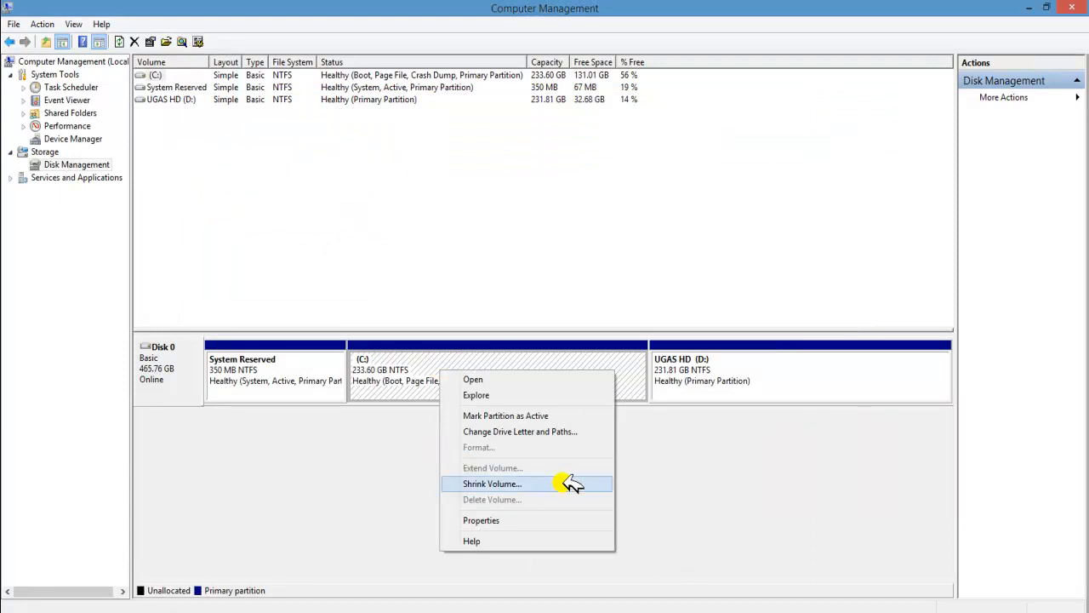
left_click(593, 483)
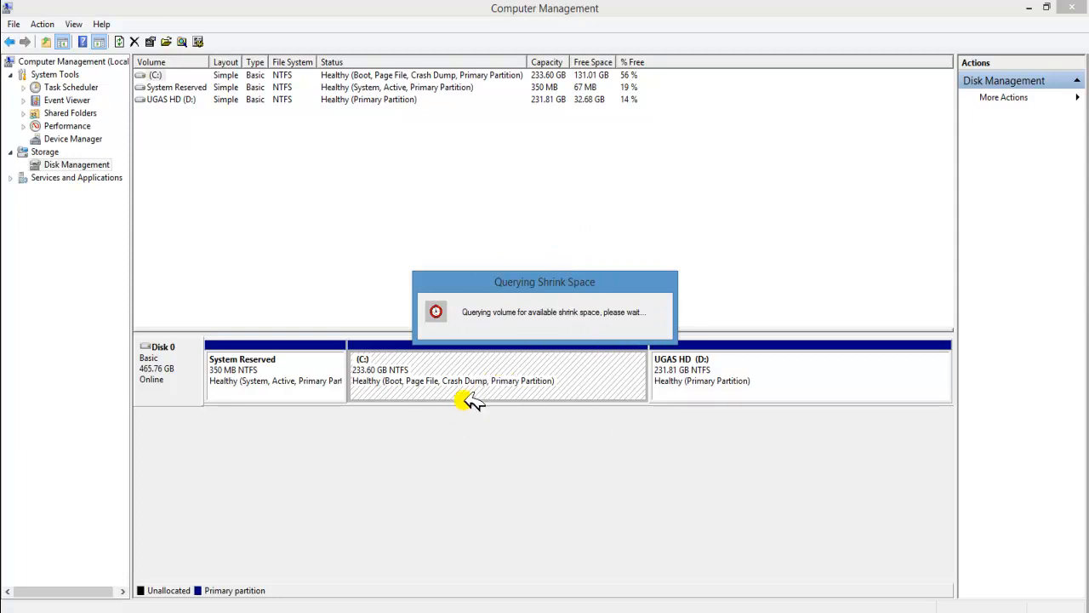
left_click(652, 280)
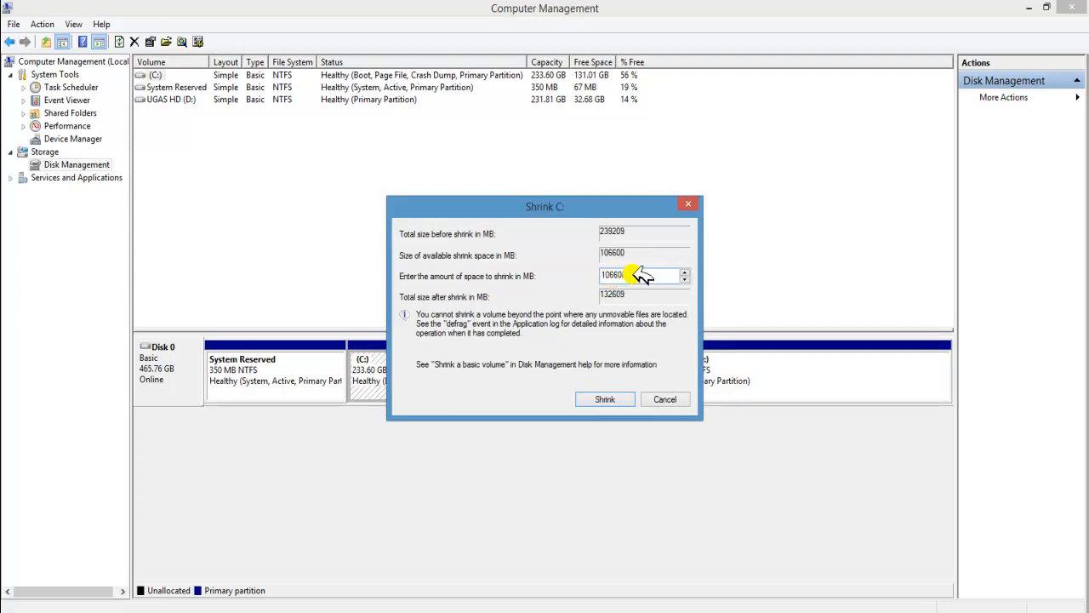
left_click_drag(646, 274, 604, 272)
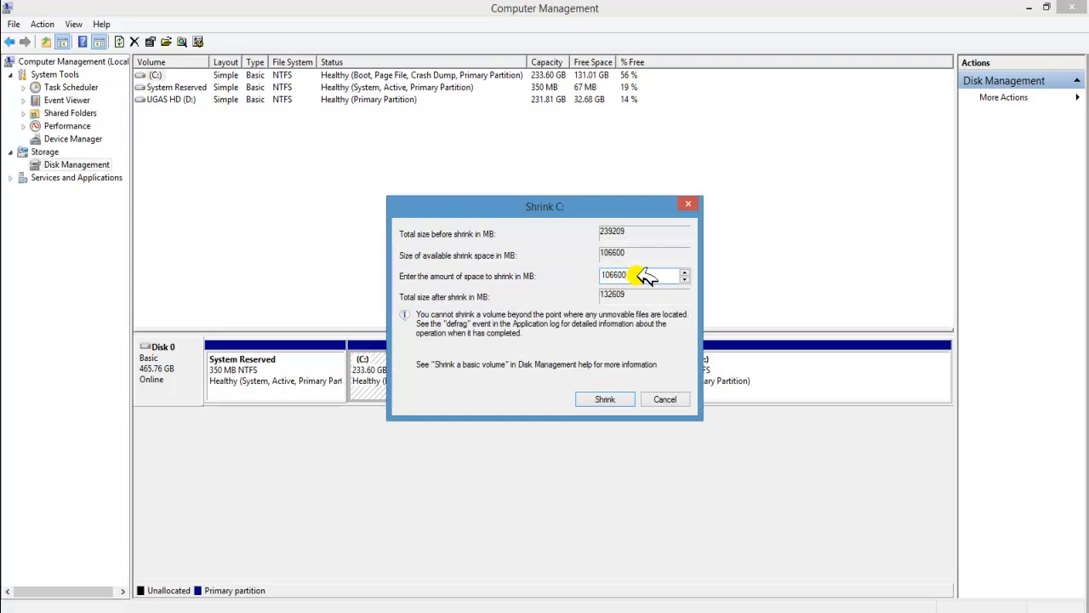
type("106600")
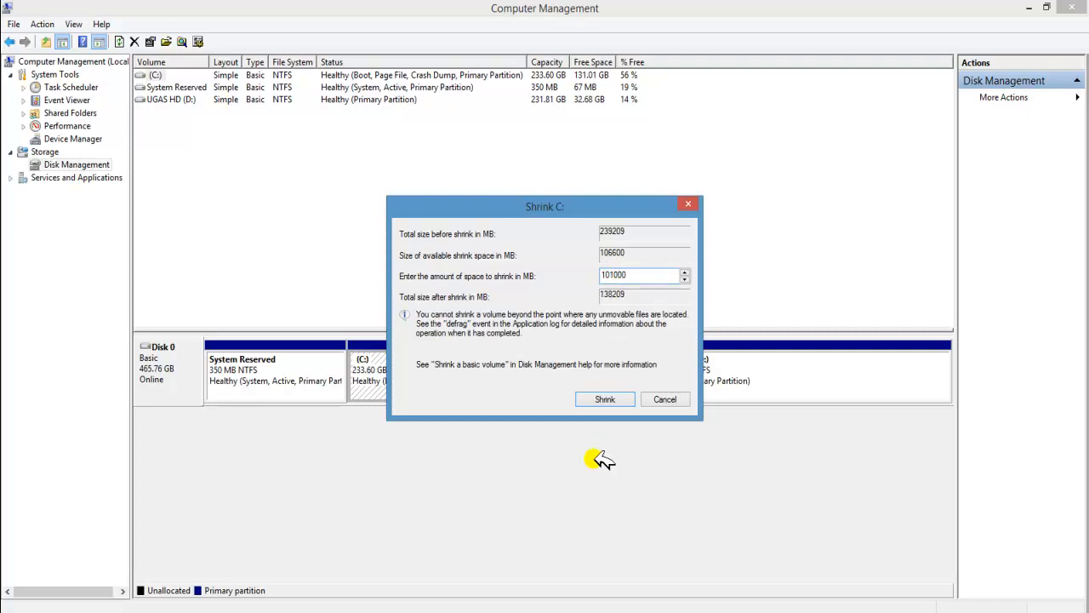
left_click(647, 271)
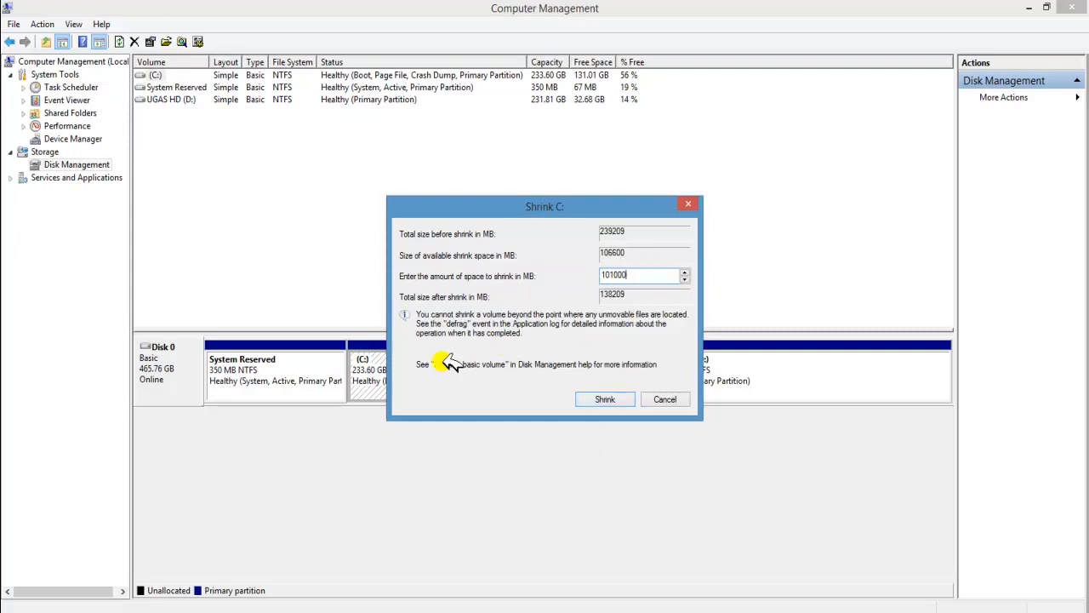
left_click(471, 376)
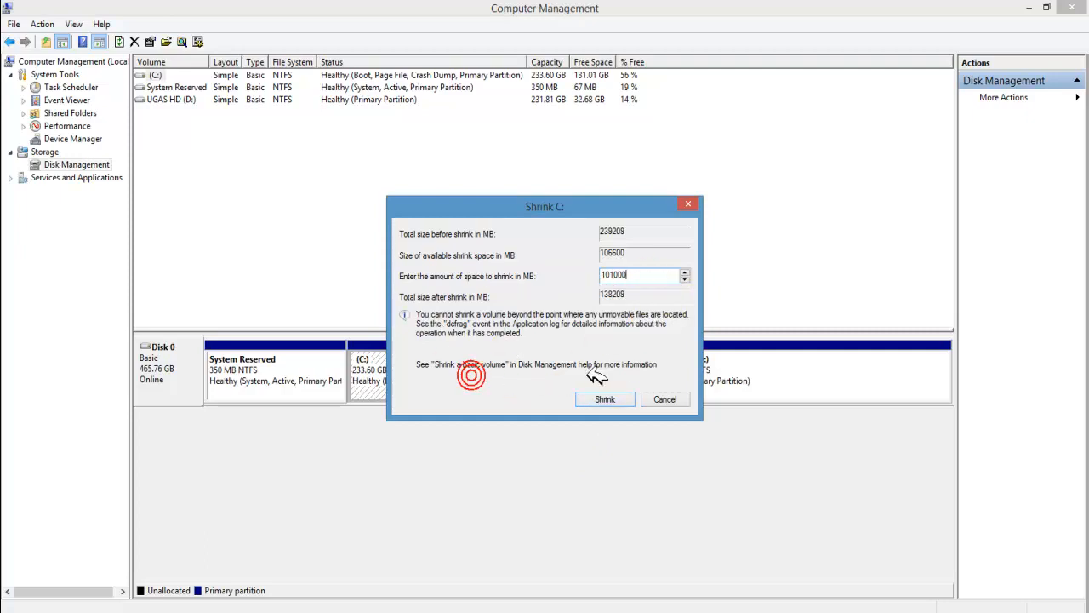
left_click(440, 323)
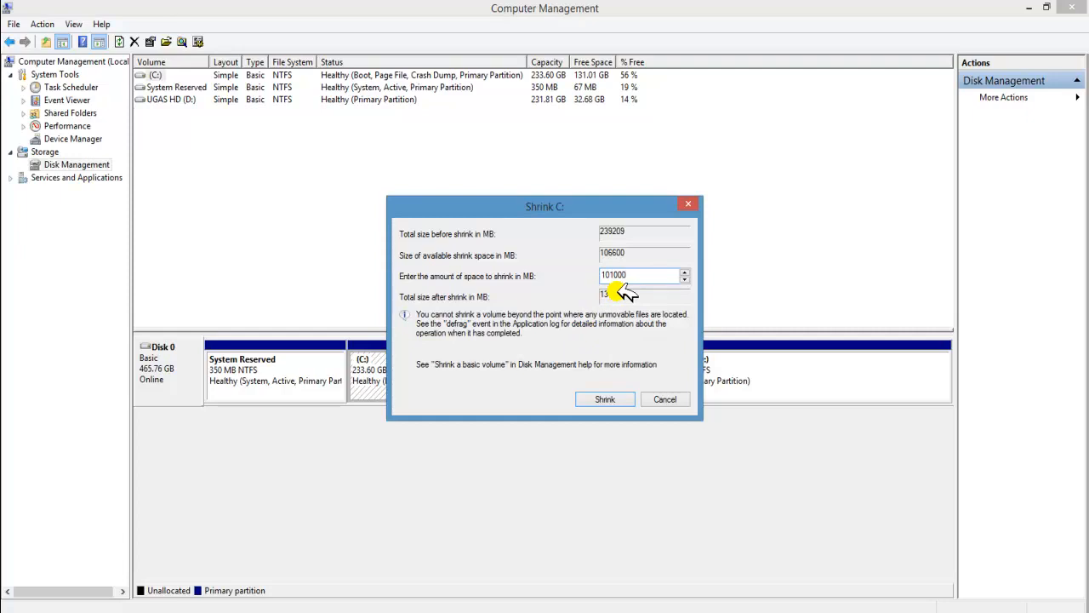
left_click(609, 400)
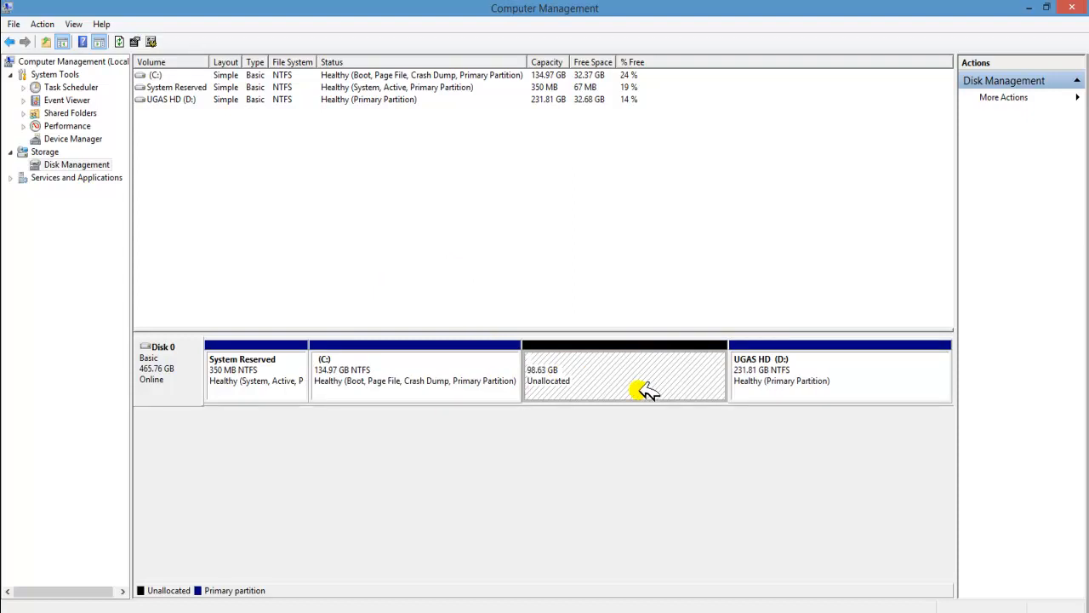
- Compare the unallocated space on Disk 0 with the adjacent shrunken C: partition
left_click(560, 374)
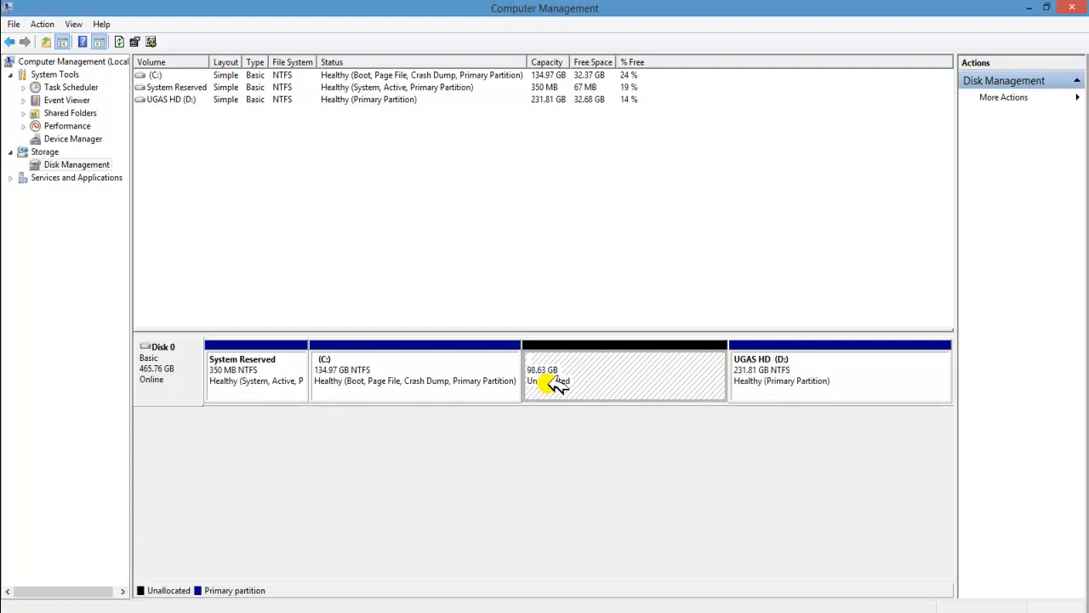
left_click(601, 377)
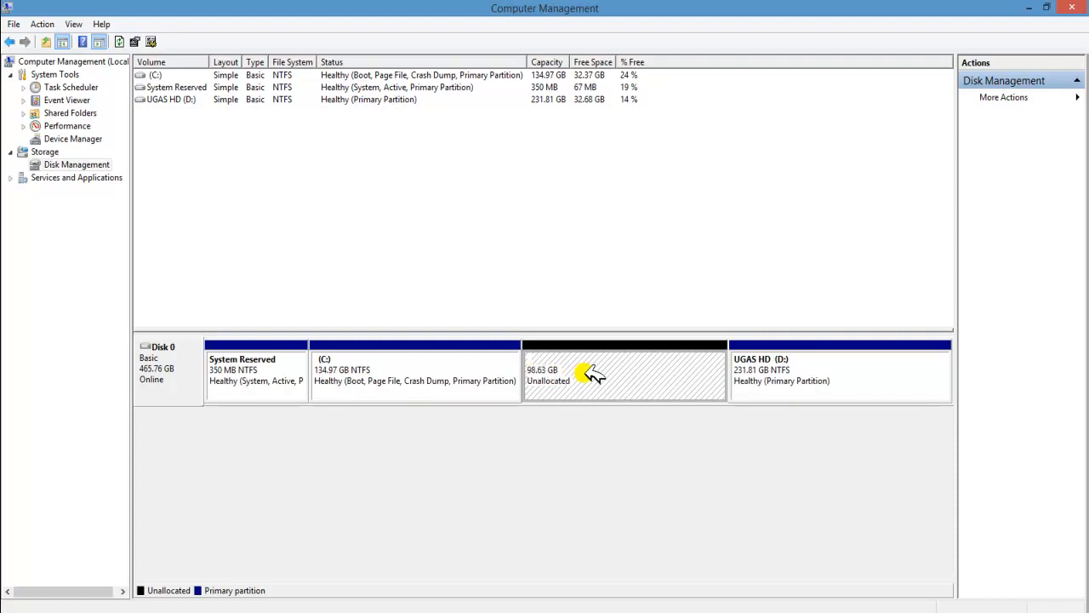
left_click(567, 418)
left_click(576, 386)
left_click(444, 366)
left_click(563, 361)
left_click(389, 364)
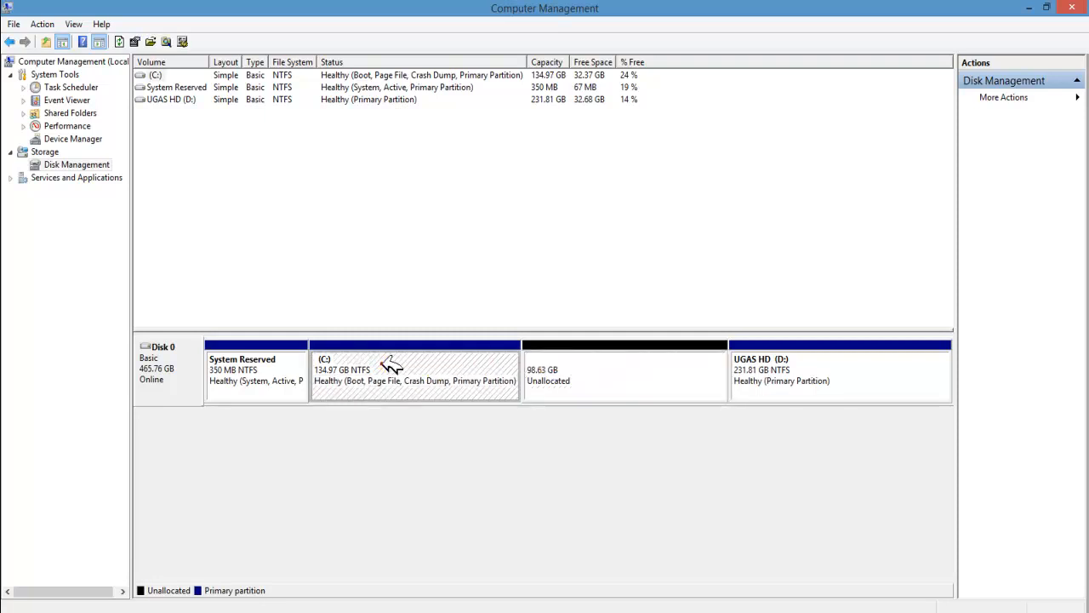
left_click(573, 364)
left_click(566, 365)
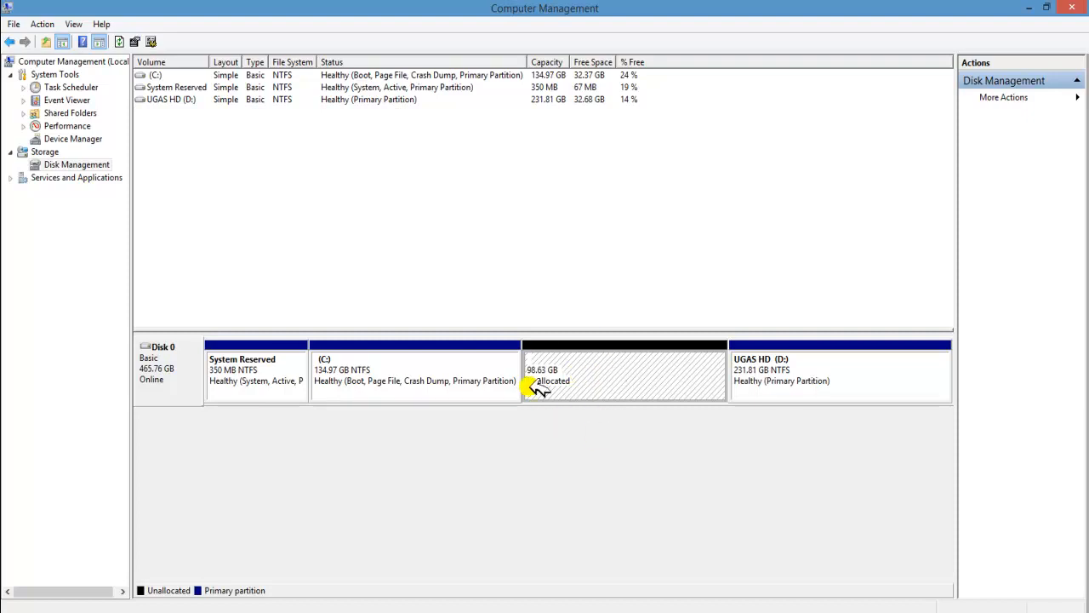
- Start a new simple volume in Disk 0's unallocated space, sized at the maximum 100999 MB
right_click(609, 372)
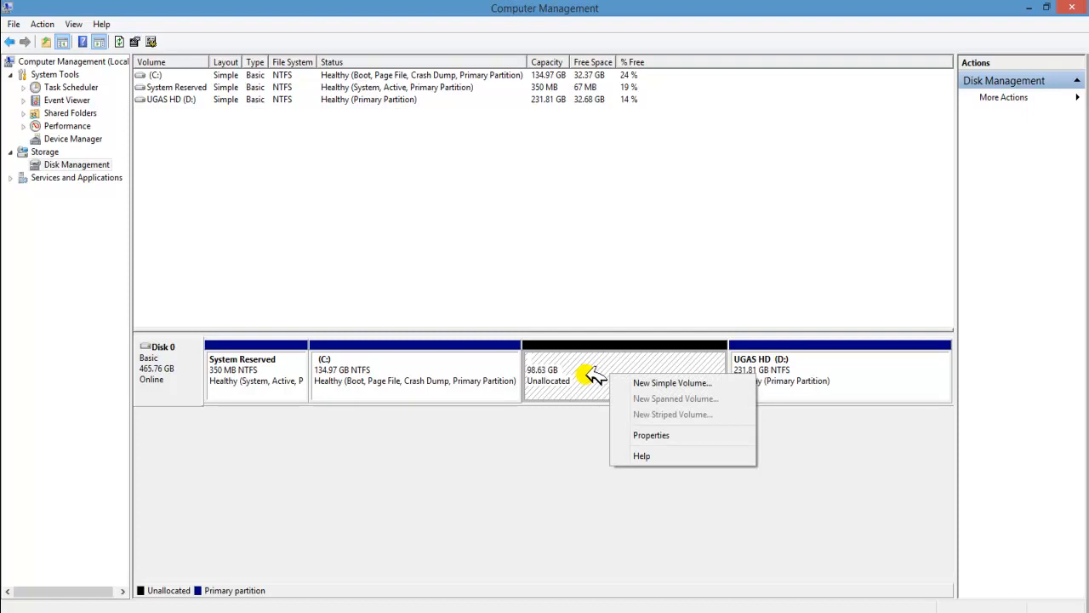
left_click(743, 383)
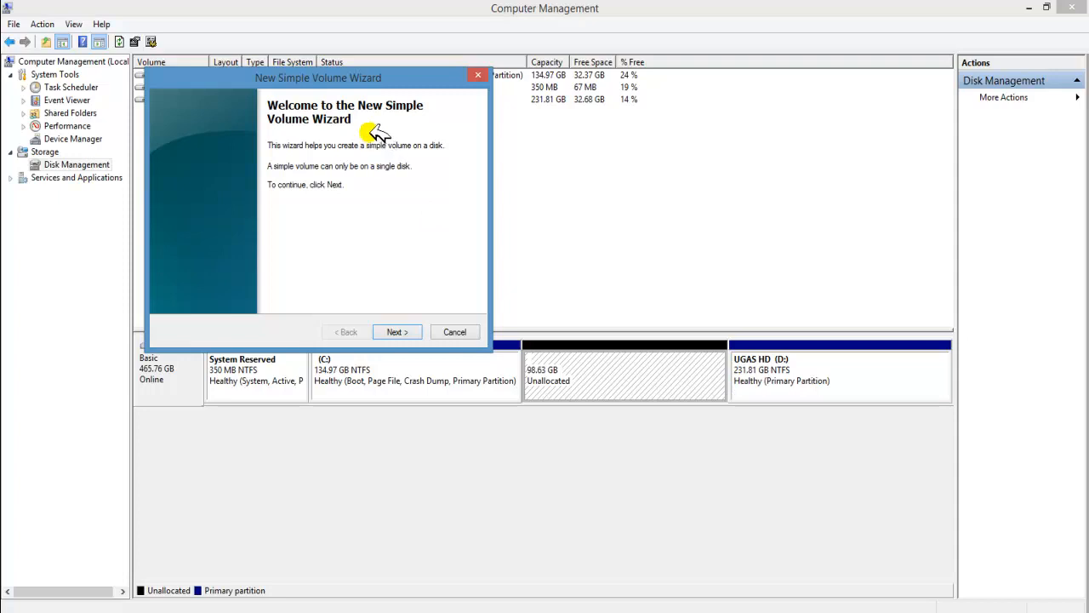
left_click_drag(323, 85, 523, 174)
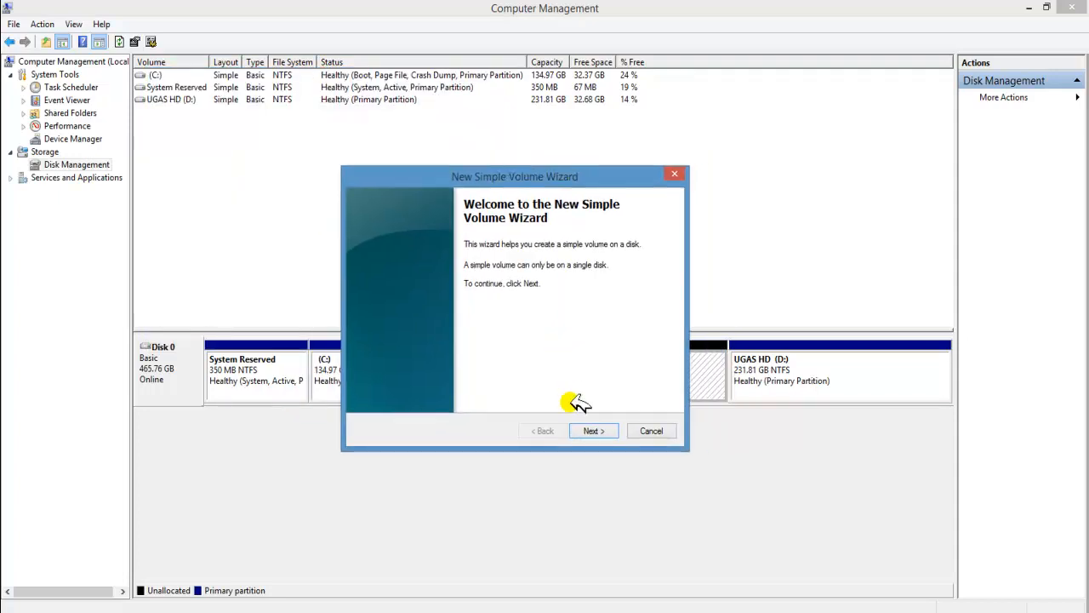
left_click(590, 431)
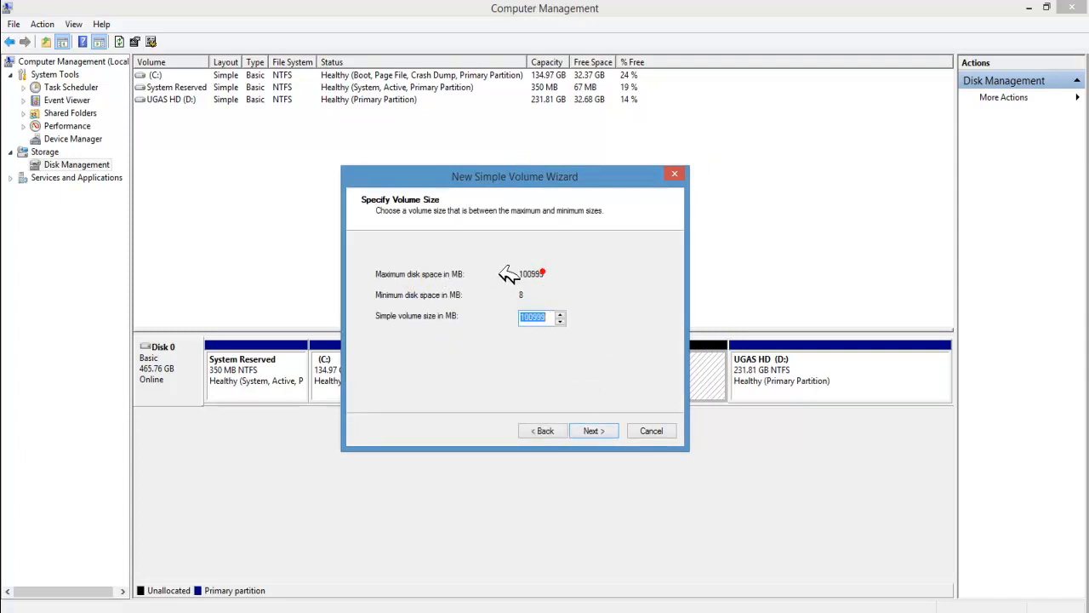
left_click(560, 320)
left_click(561, 319)
left_click(560, 313)
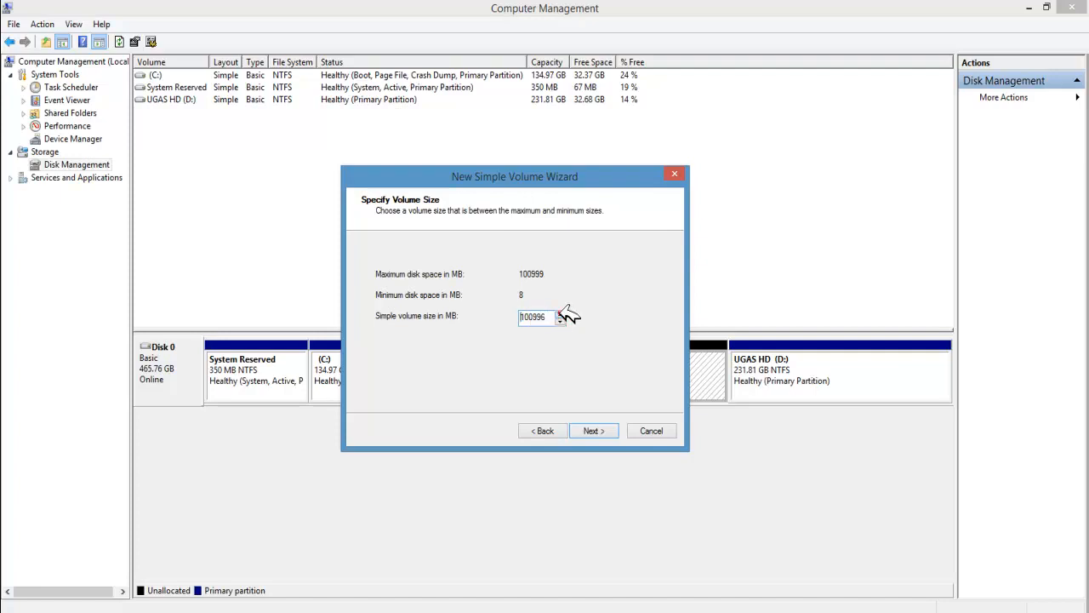
left_click(598, 430)
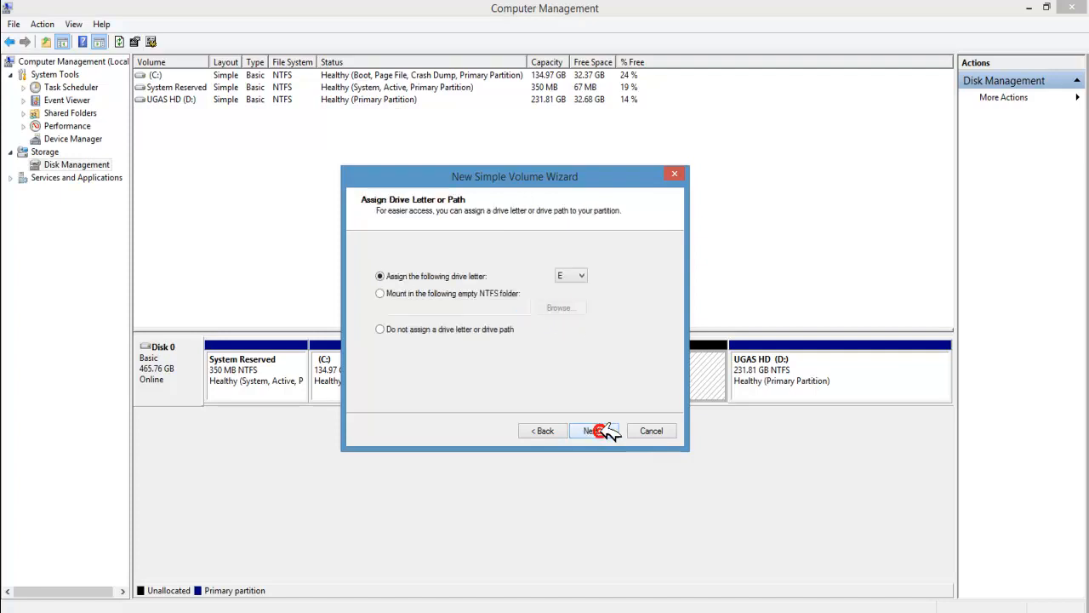
- Assign drive letter F to the new simple volume
left_click(582, 274)
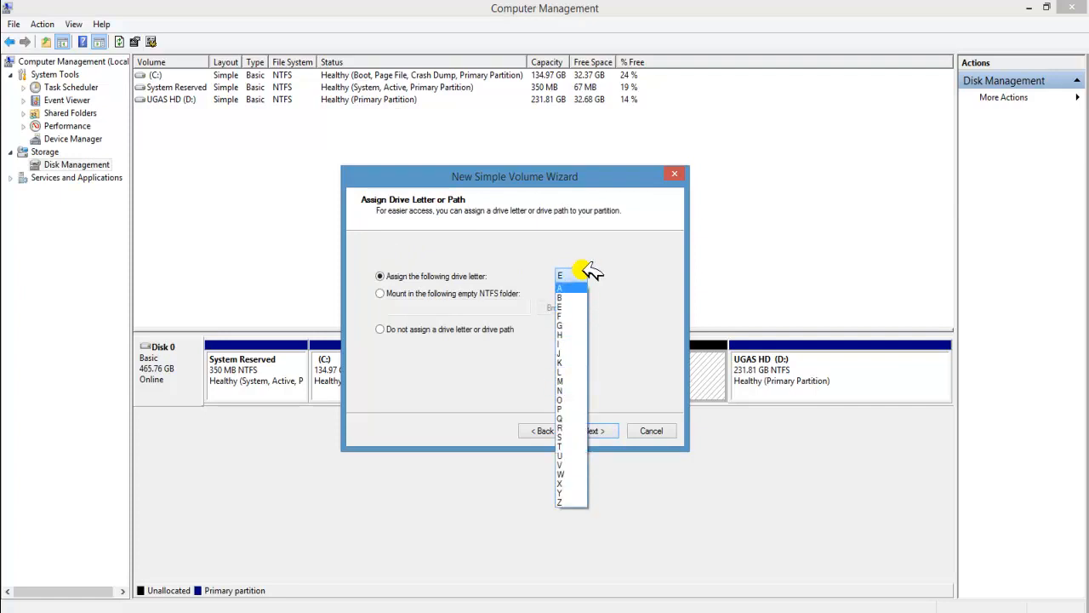
left_click(570, 315)
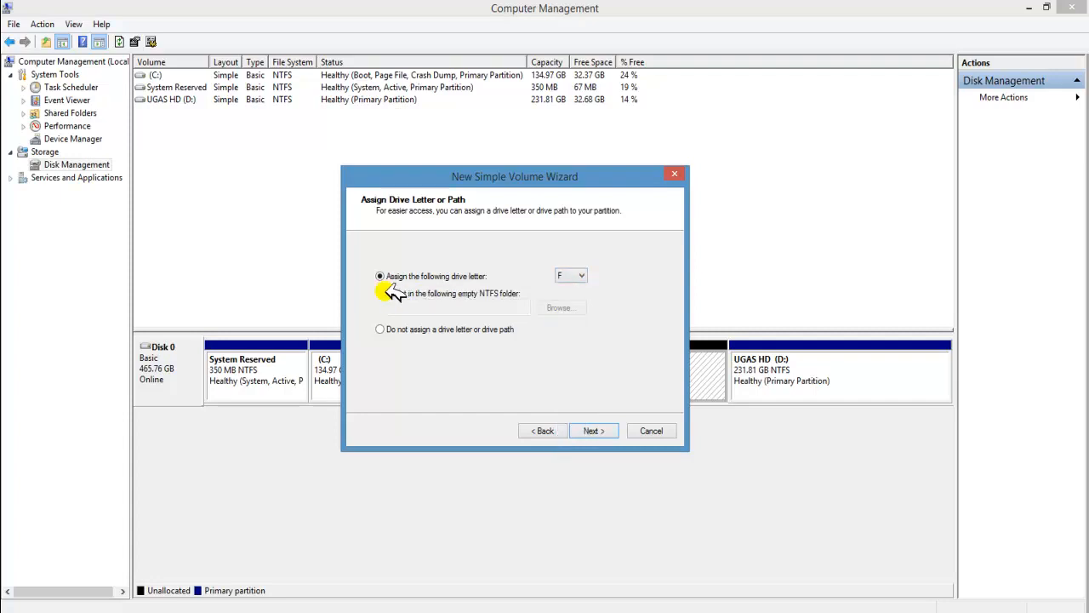
left_click(596, 431)
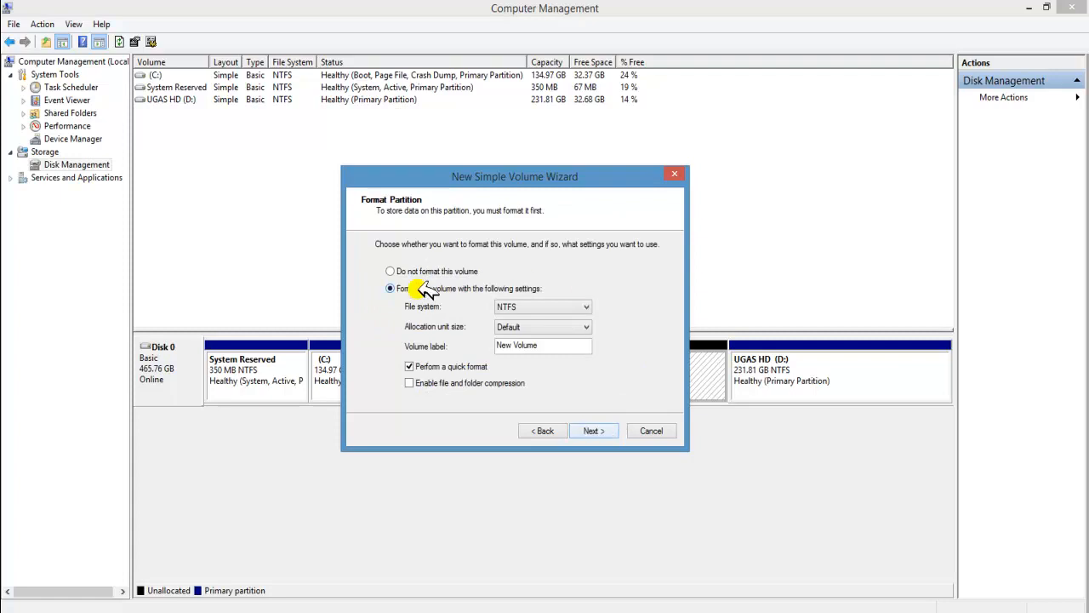
- Quick-format the new volume as NTFS with the default allocation unit size and the label "DATA DRIVE", and finish the wizard
left_click(541, 307)
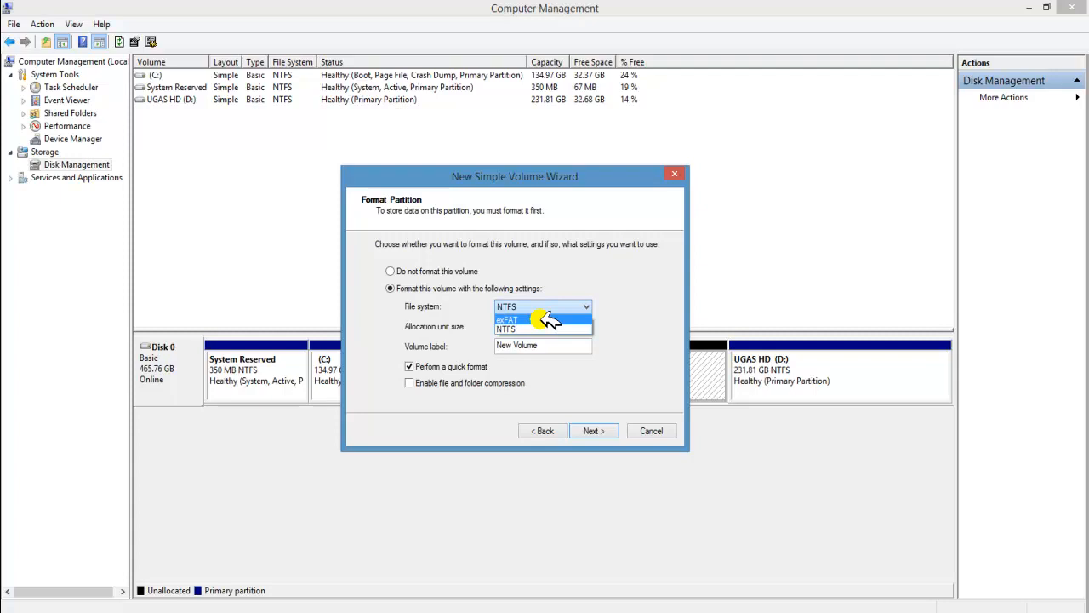
left_click(518, 329)
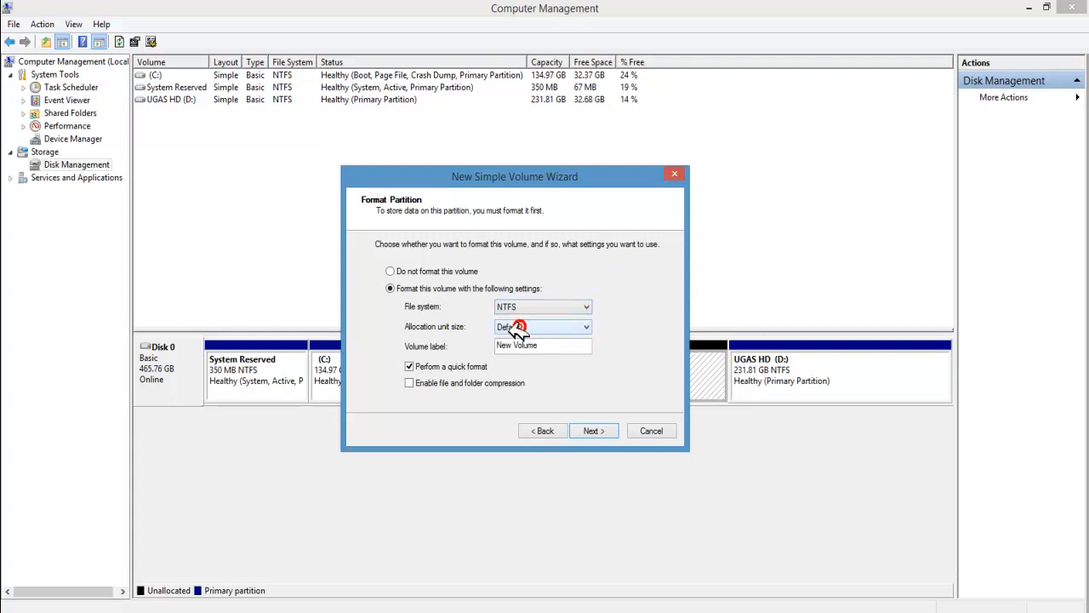
left_click_drag(551, 344, 434, 351)
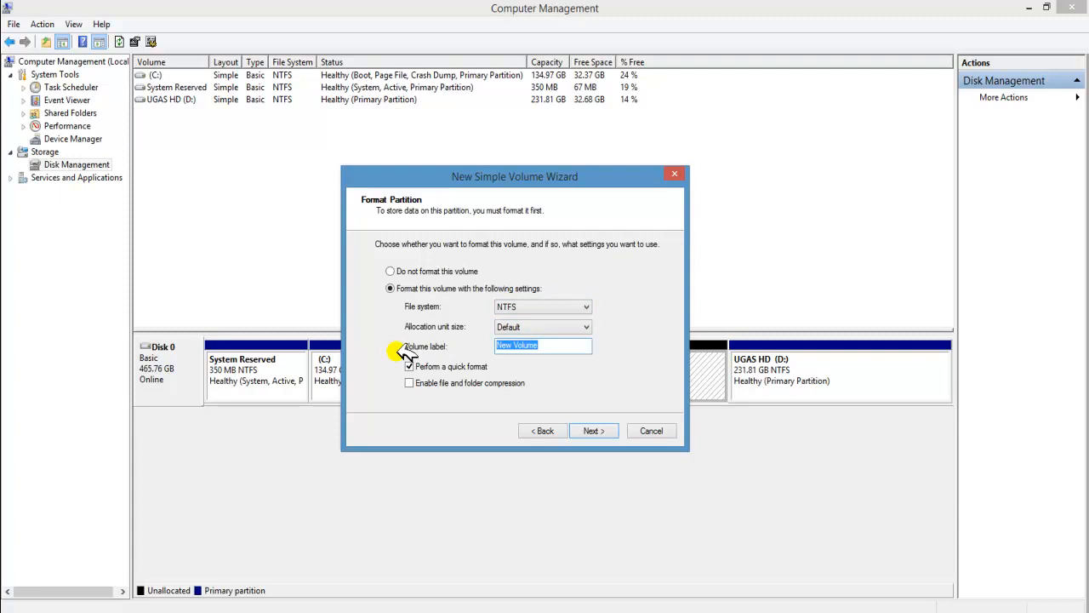
type("DATA DRIVE")
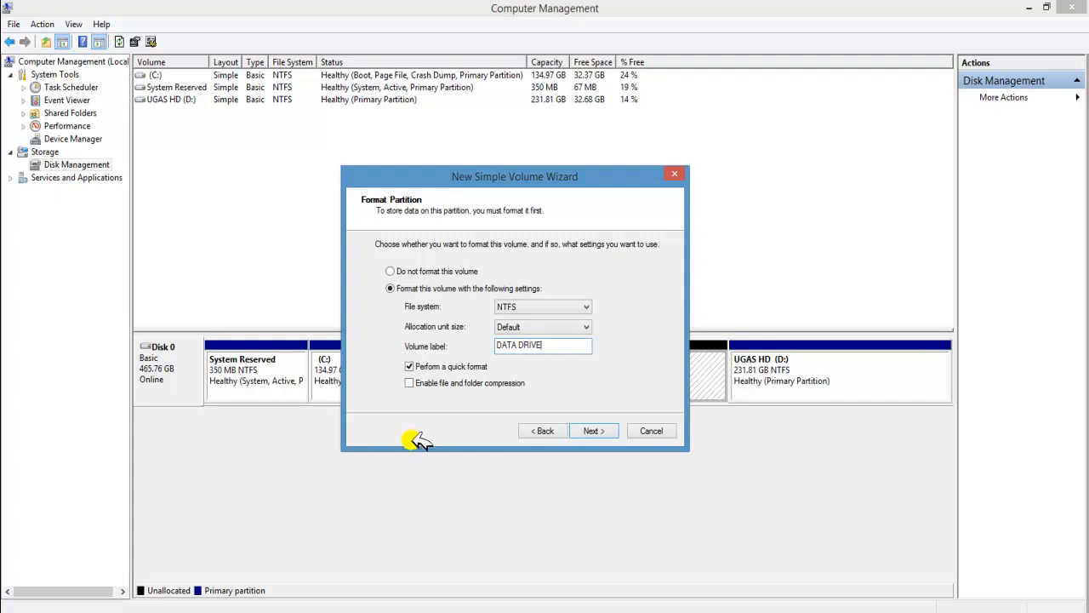
left_click(599, 430)
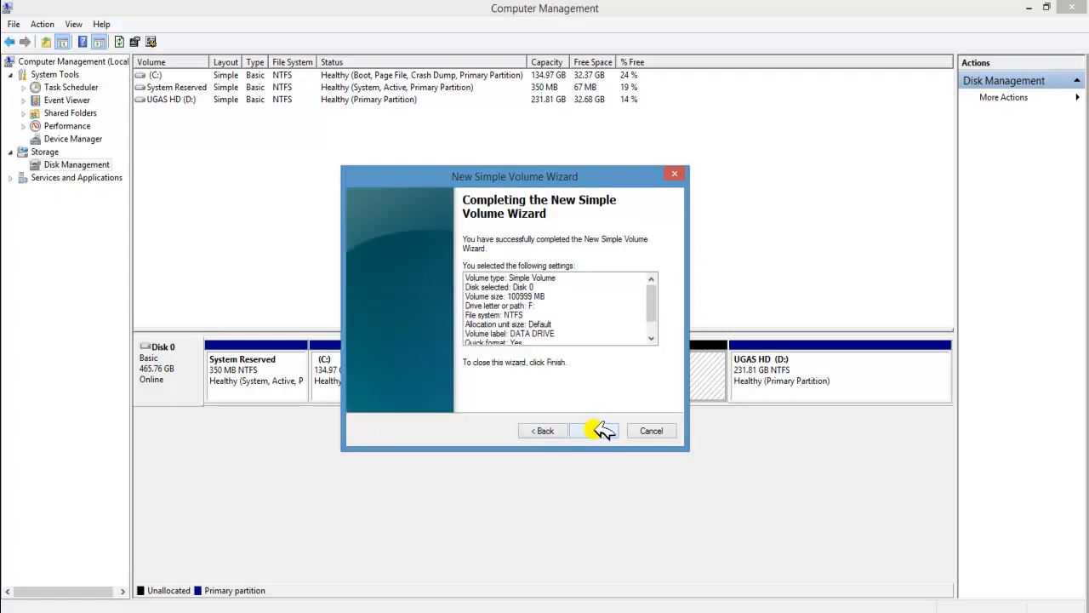
left_click(603, 430)
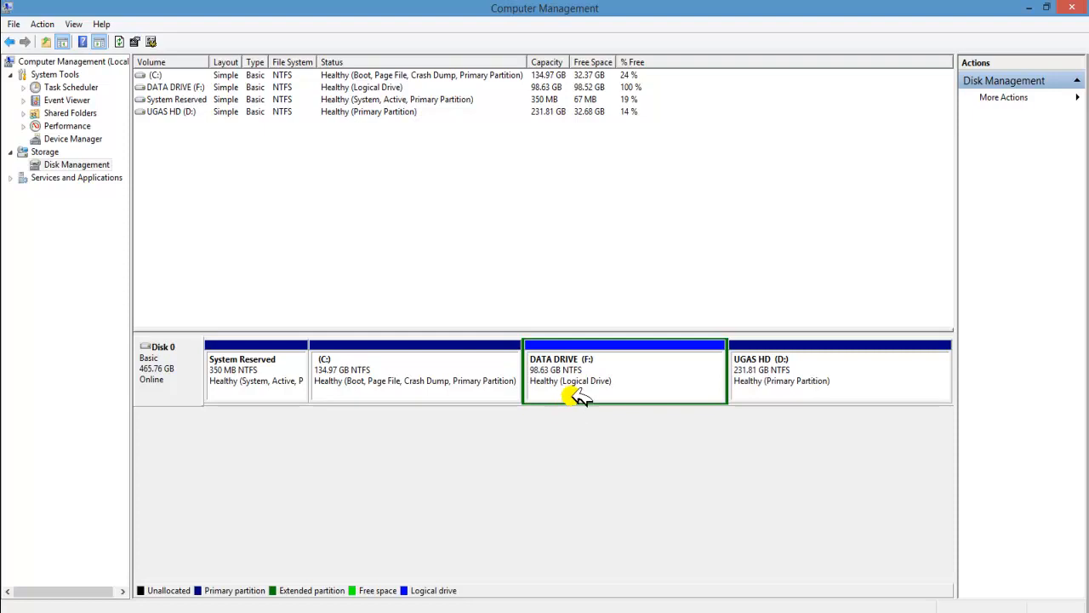
- Compare the partition types of DATA DRIVE (F:), C: and UGAS HD (D:) on Disk 0 with the colour legend
left_click(573, 384)
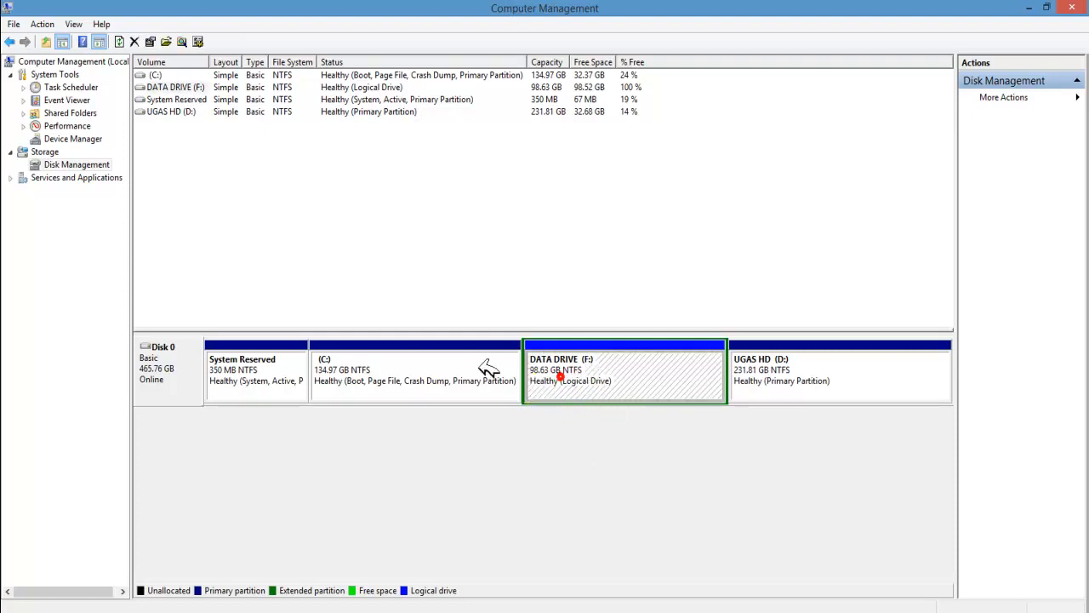
left_click(372, 358)
left_click(600, 381)
left_click(806, 373)
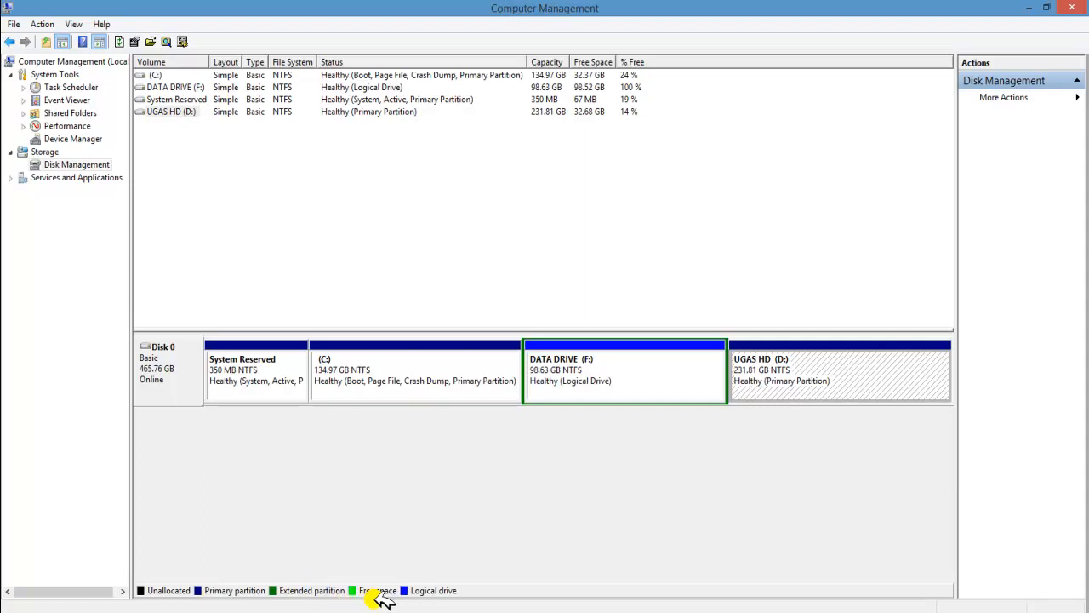
left_click(442, 595)
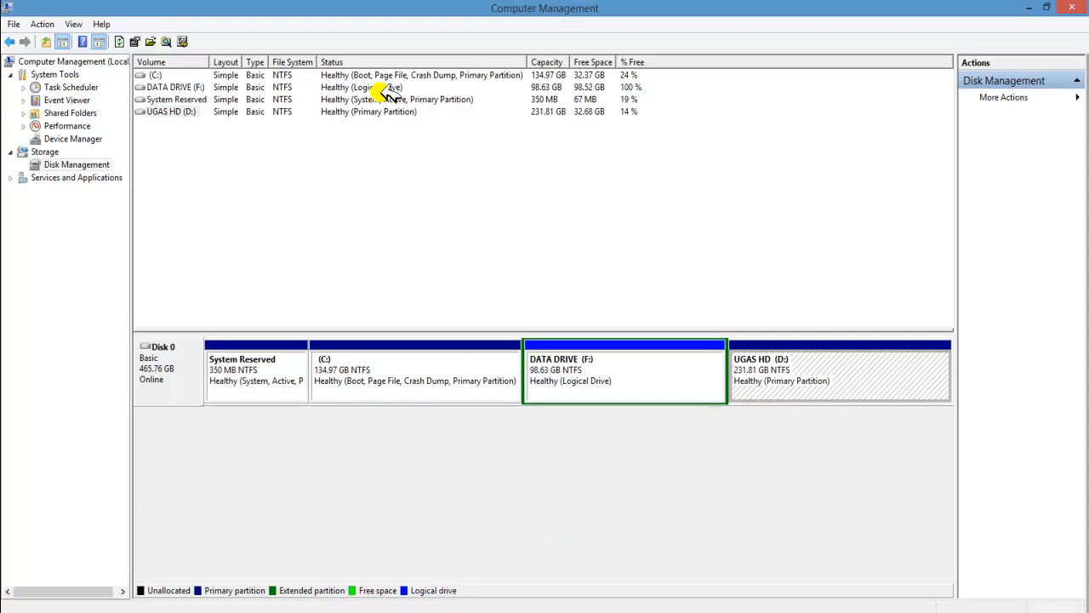
- Sort the volume list by status and examine the status entries of the System Reserved and C: volumes
left_click(346, 61)
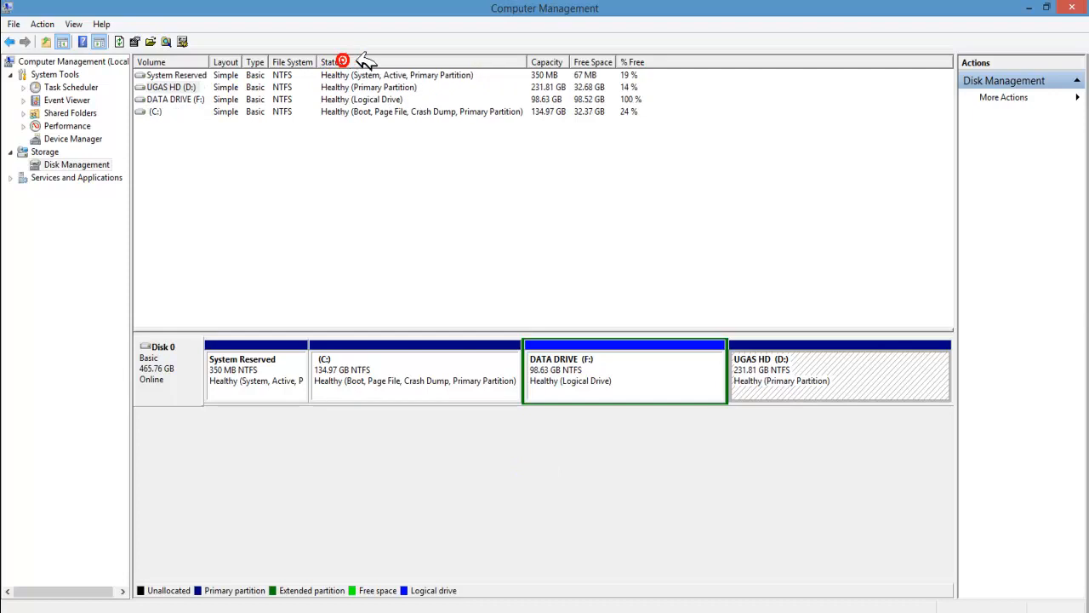
left_click(371, 60)
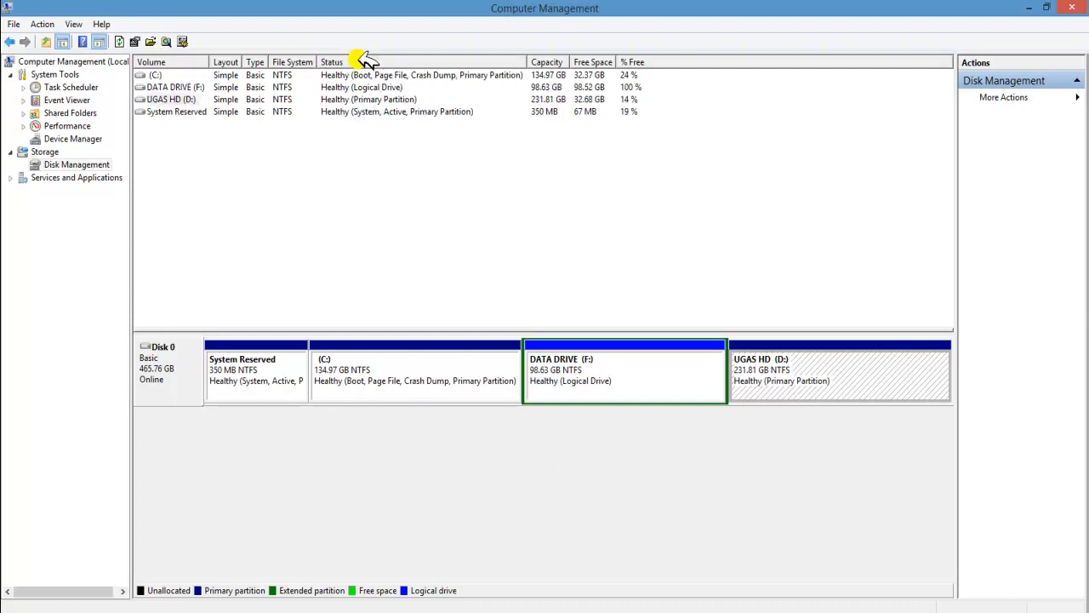
left_click(401, 112)
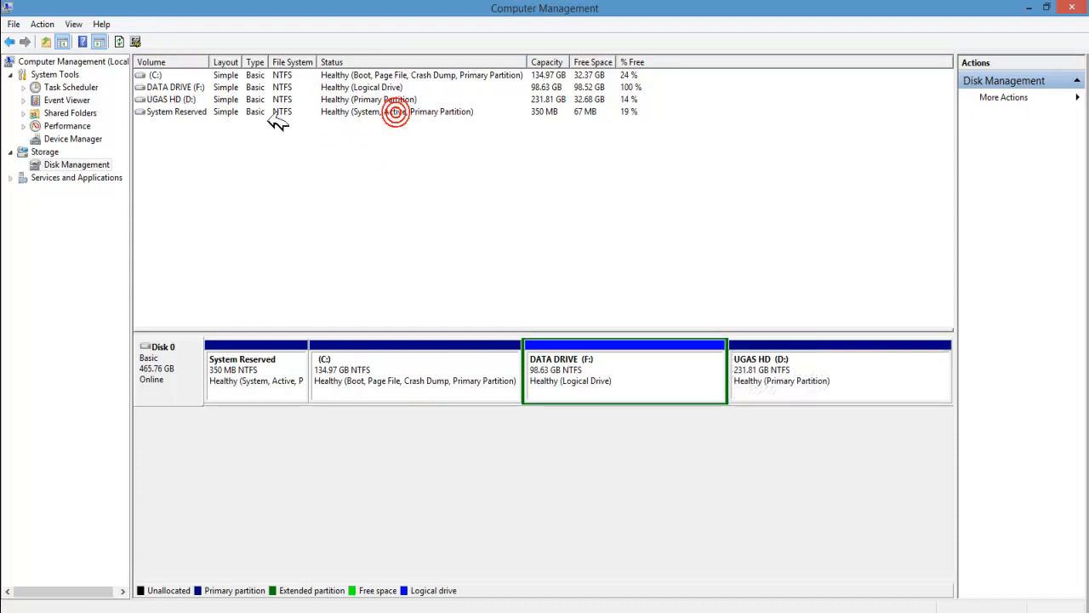
left_click(198, 114)
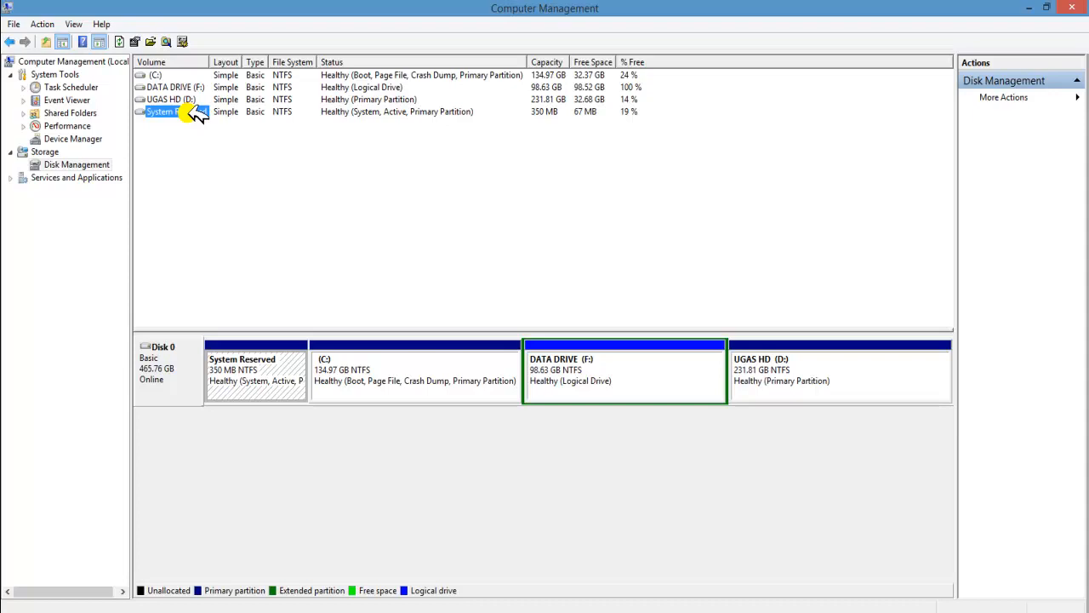
left_click(156, 75)
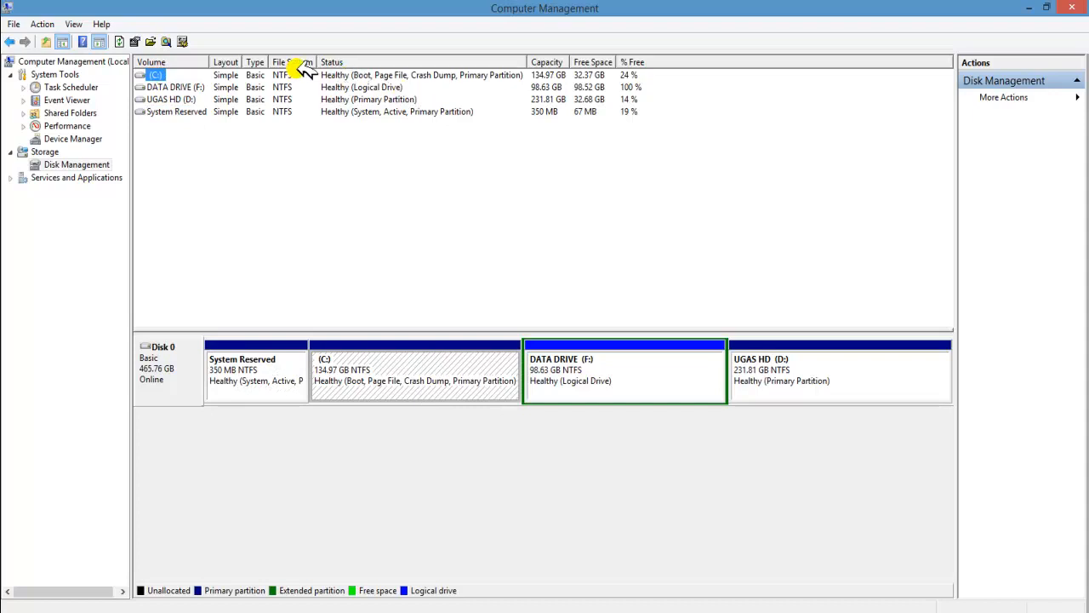
left_click(438, 71)
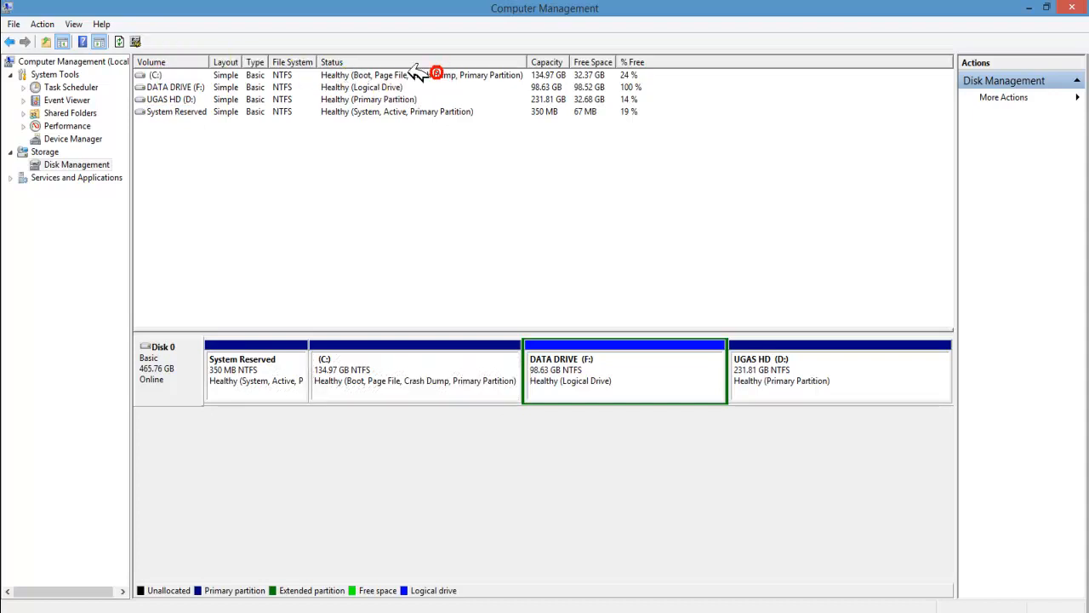
left_click(370, 76)
left_click(405, 79)
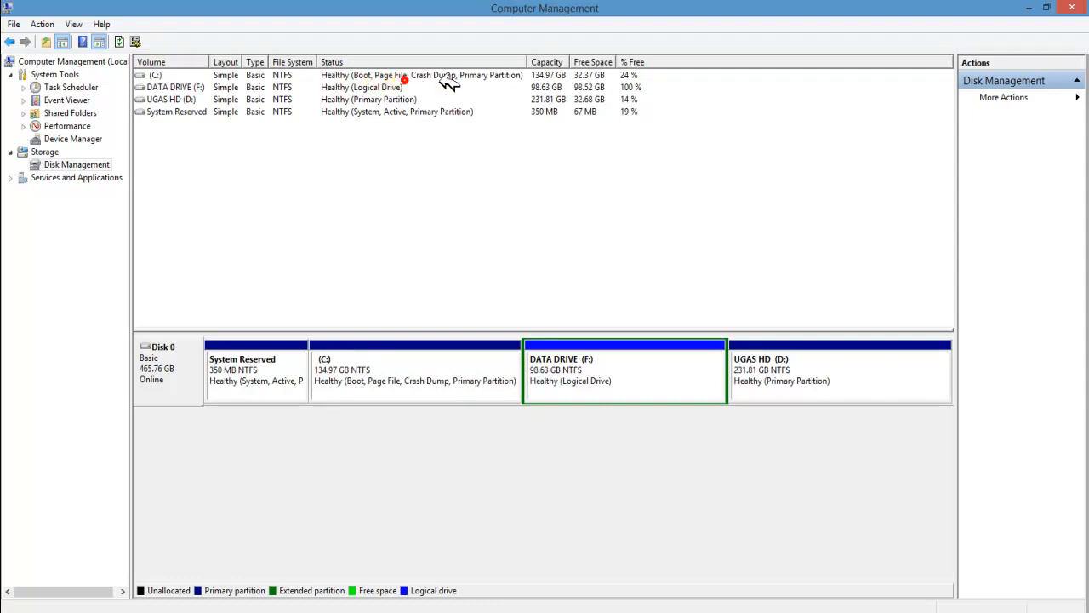
left_click(451, 80)
left_click(506, 80)
- Request deletion of the DATA DRIVE (F:) volume and decline the data-erasure confirmation
left_click(594, 361)
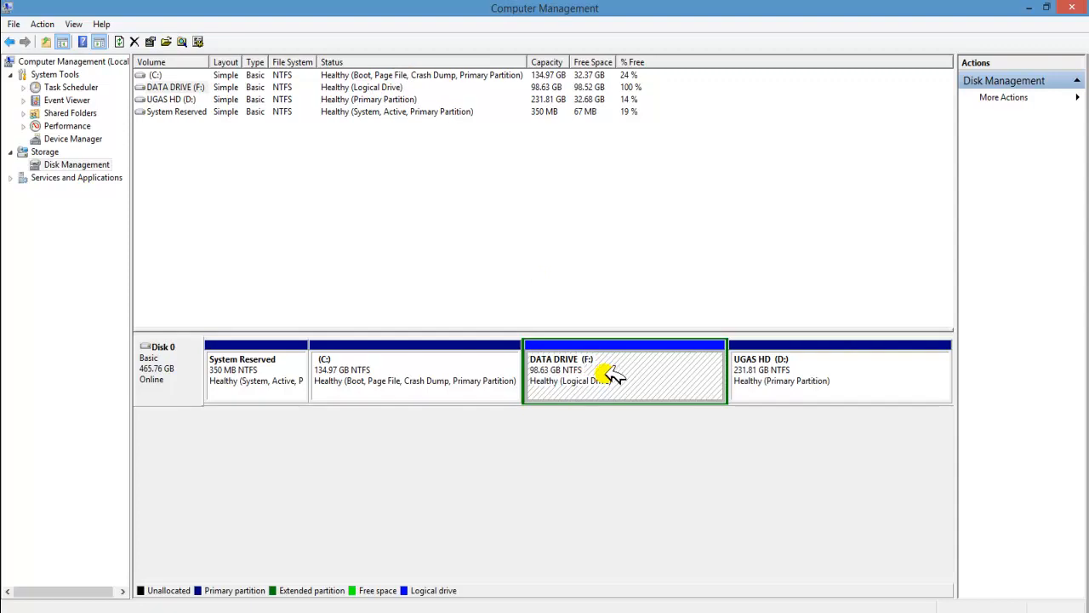
left_click(589, 373)
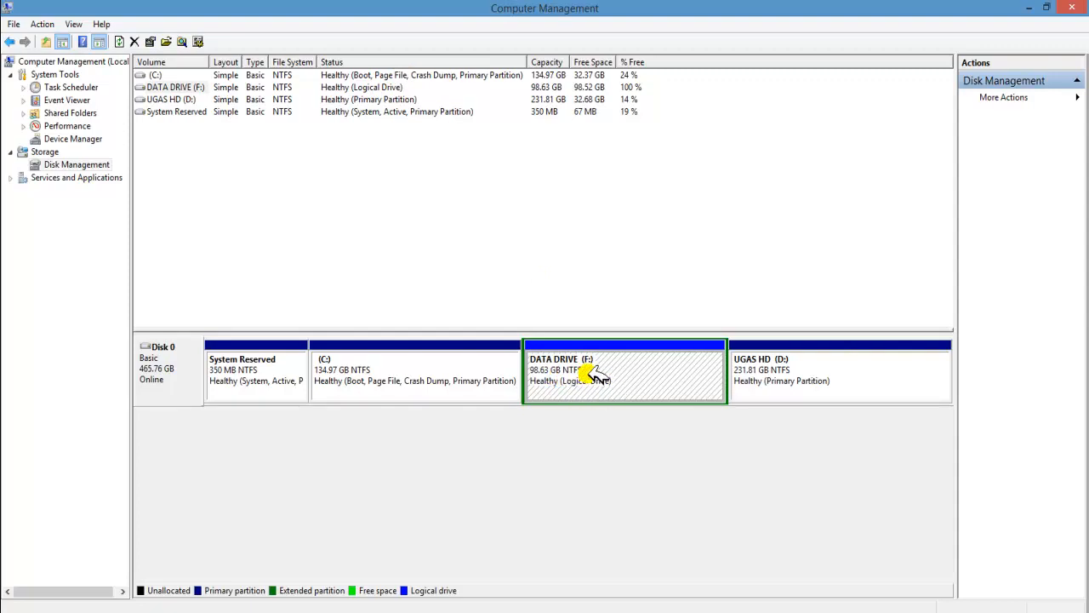
right_click(595, 375)
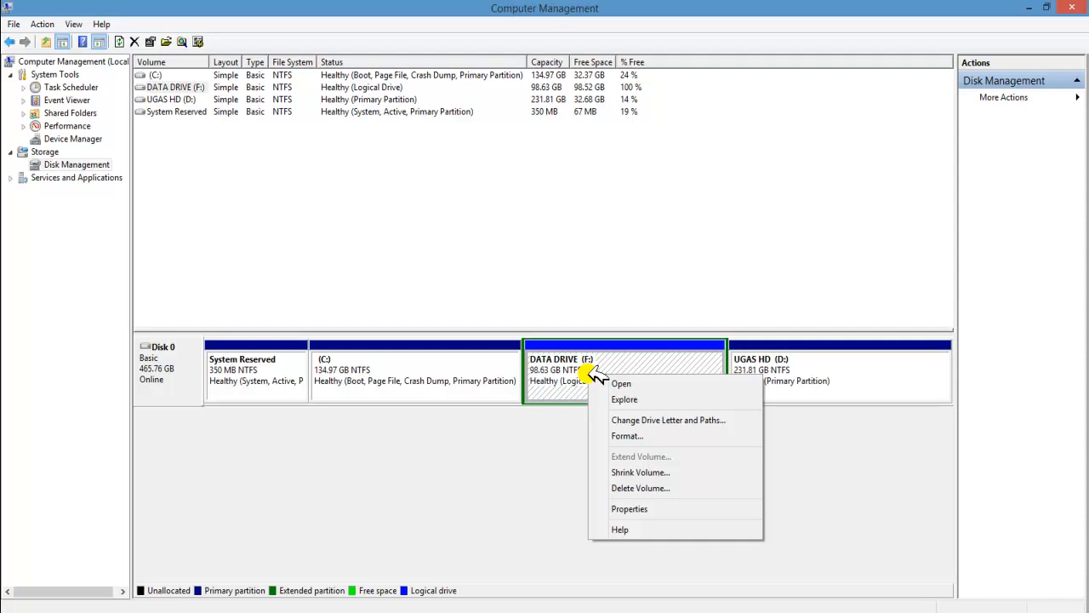
left_click(560, 372)
right_click(554, 372)
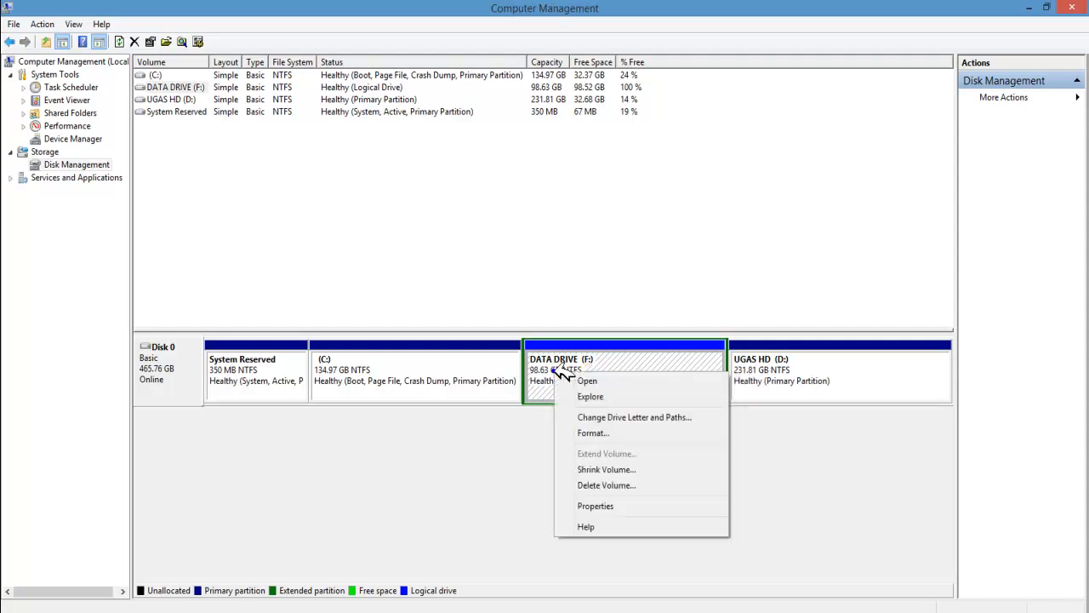
left_click(626, 486)
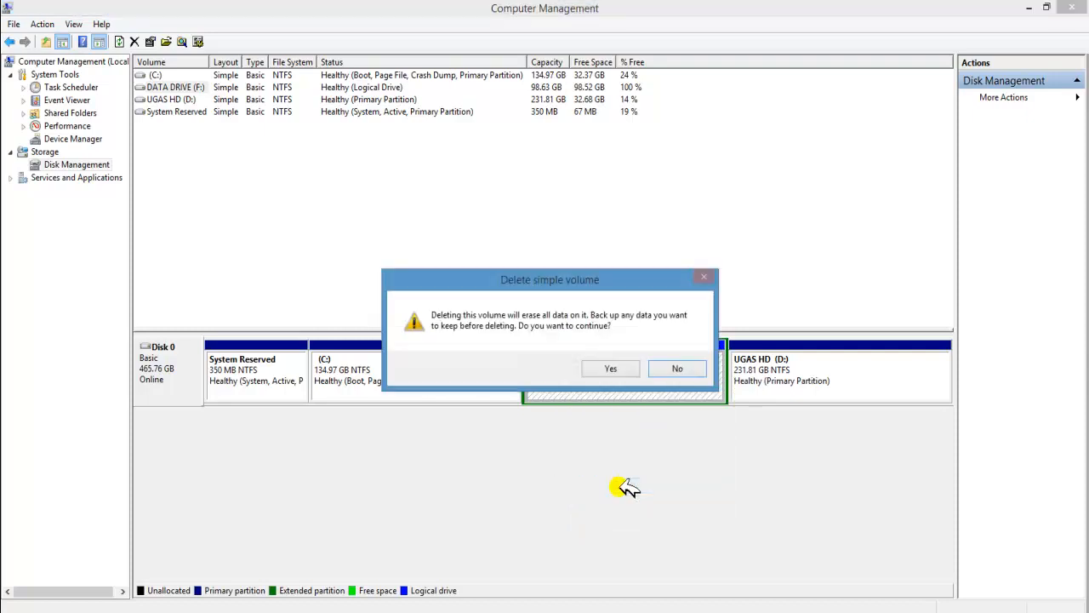
left_click_drag(568, 351, 567, 415)
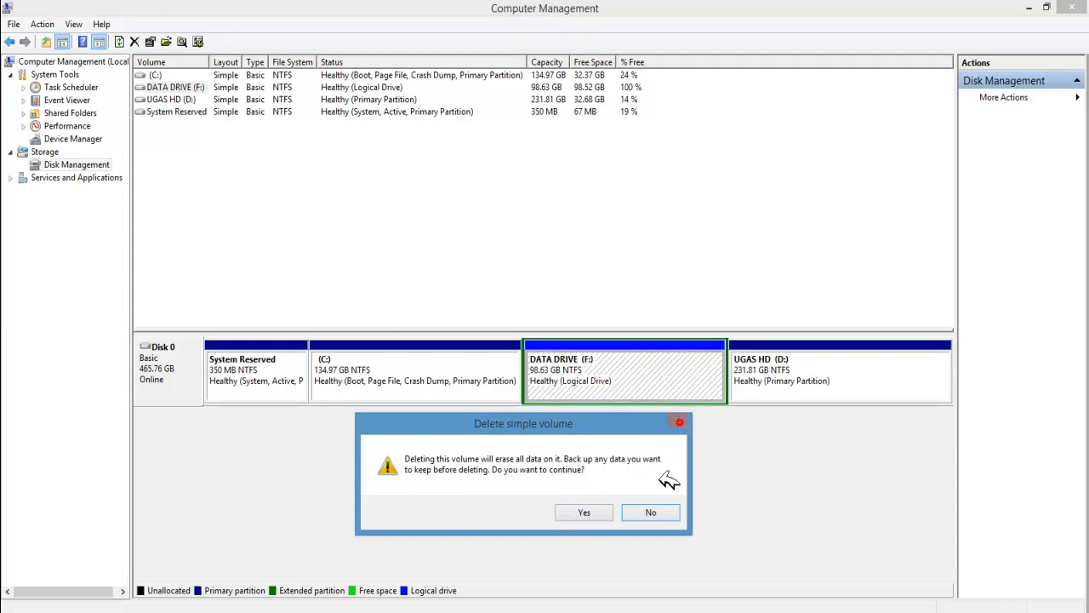
left_click(653, 512)
- Examine DATA DRIVE (F:) alongside its neighbouring C: and UGAS HD (D:) partitions in the Disk 0 layout
left_click(815, 378)
left_click(658, 377)
left_click(453, 363)
left_click(586, 371)
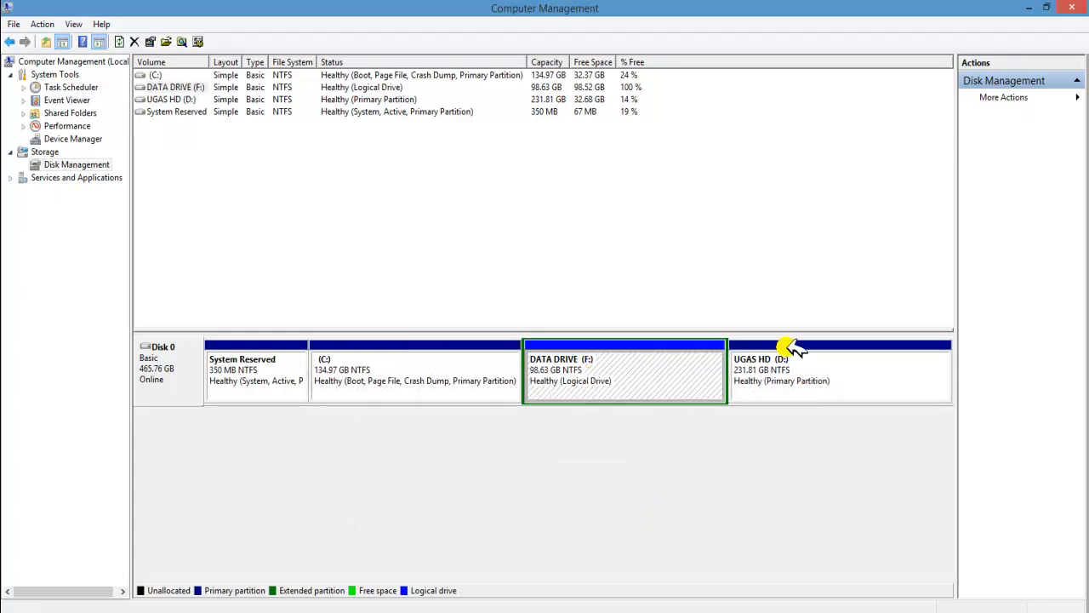
left_click(782, 371)
left_click(681, 362)
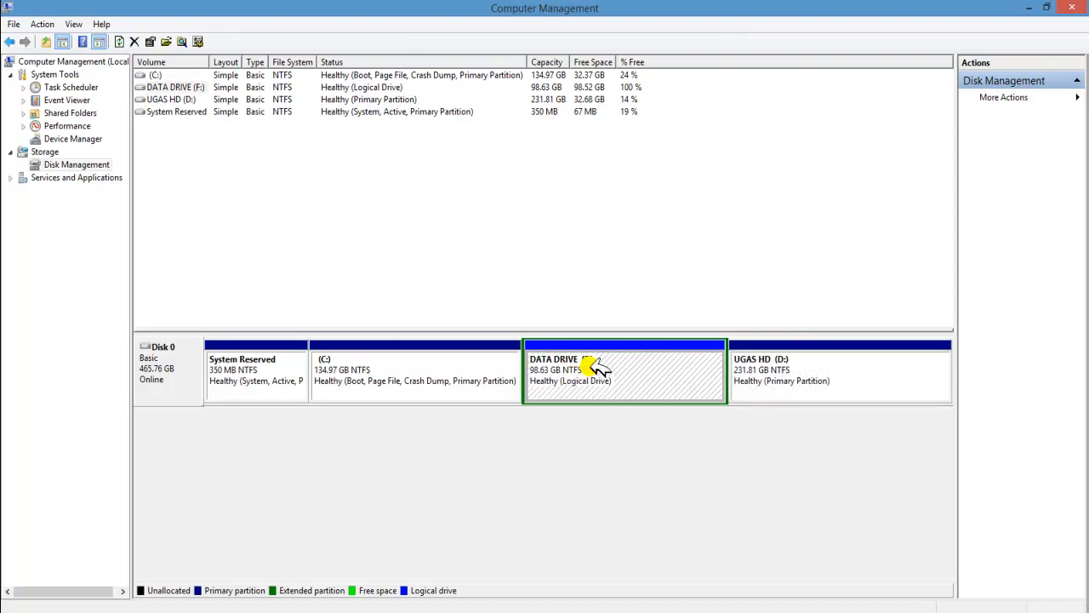
left_click(829, 379)
left_click(644, 381)
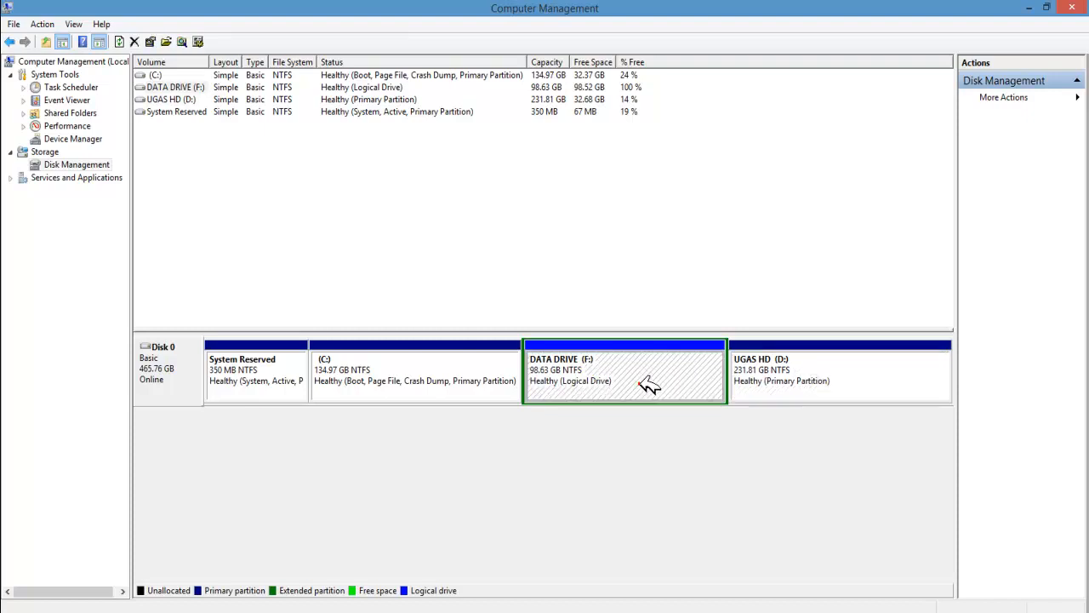
left_click(583, 354)
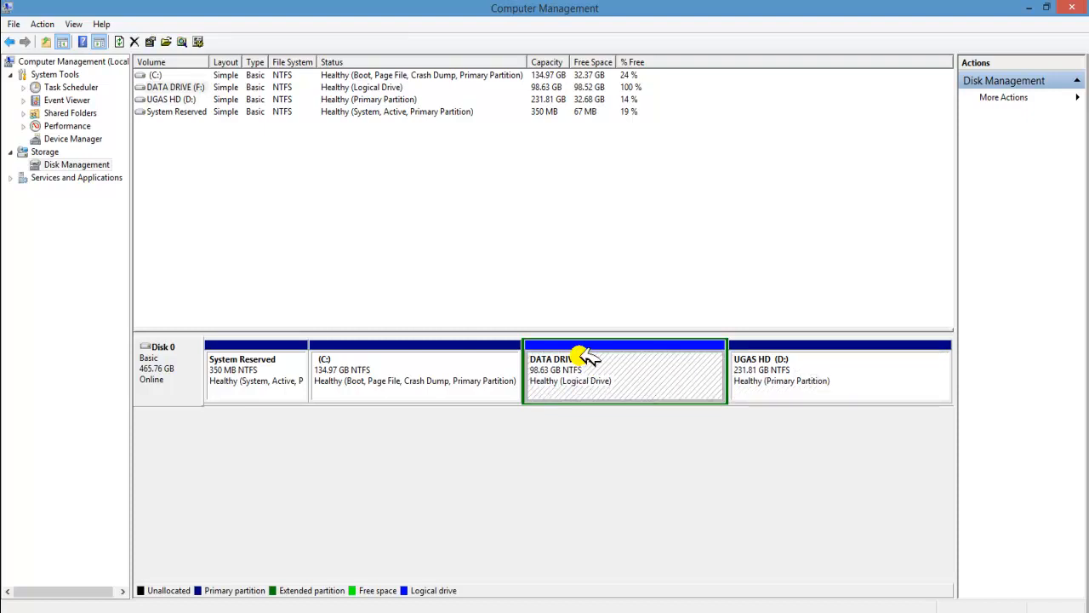
- Delete the DATA DRIVE (F:) volume from Disk 0 and accept erasing its data
right_click(587, 357)
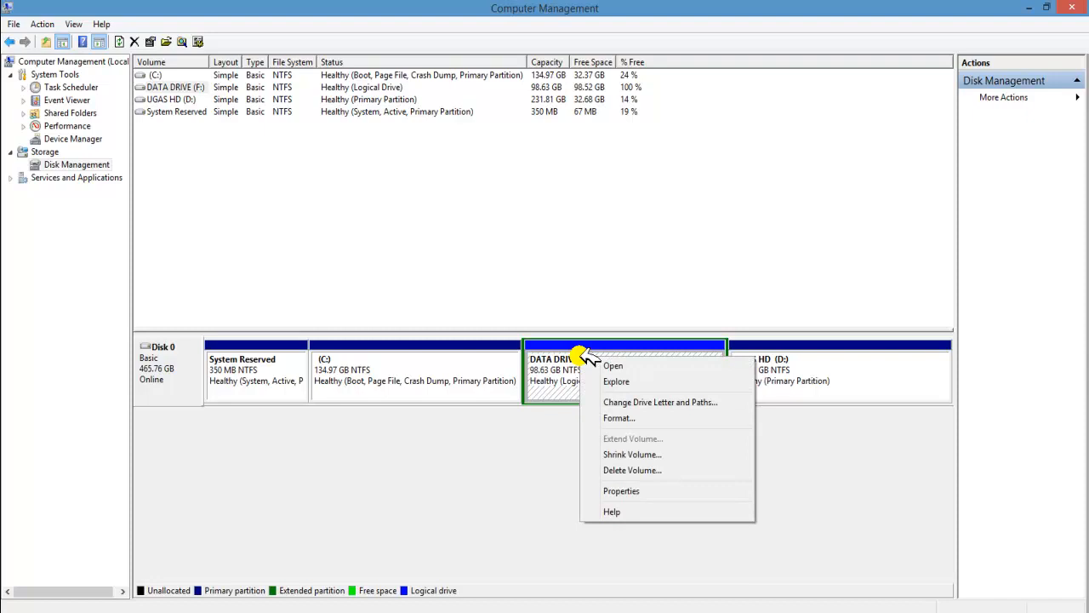
left_click(625, 470)
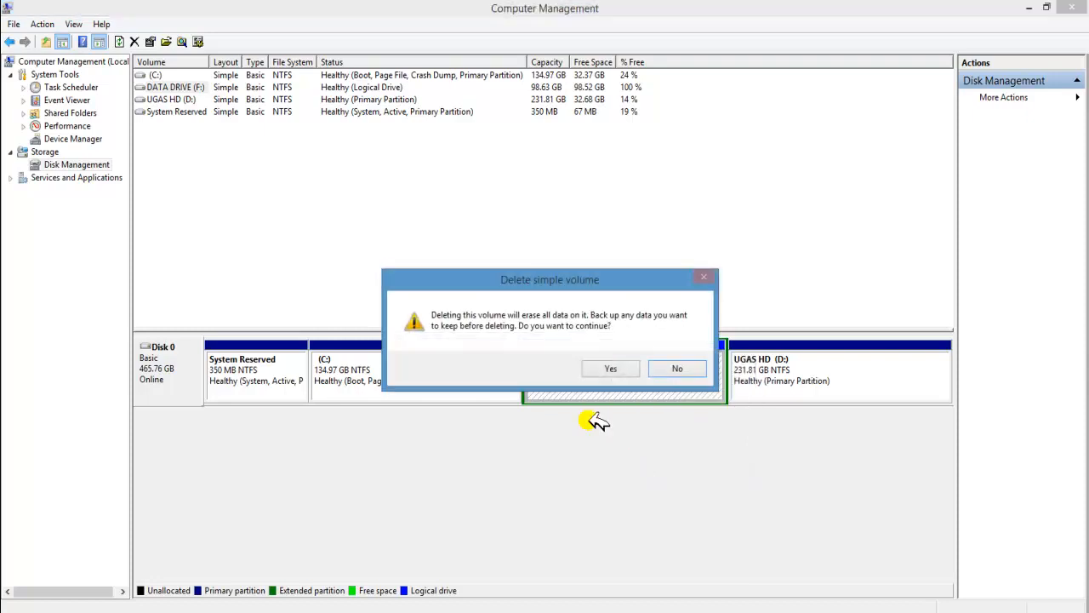
left_click(616, 368)
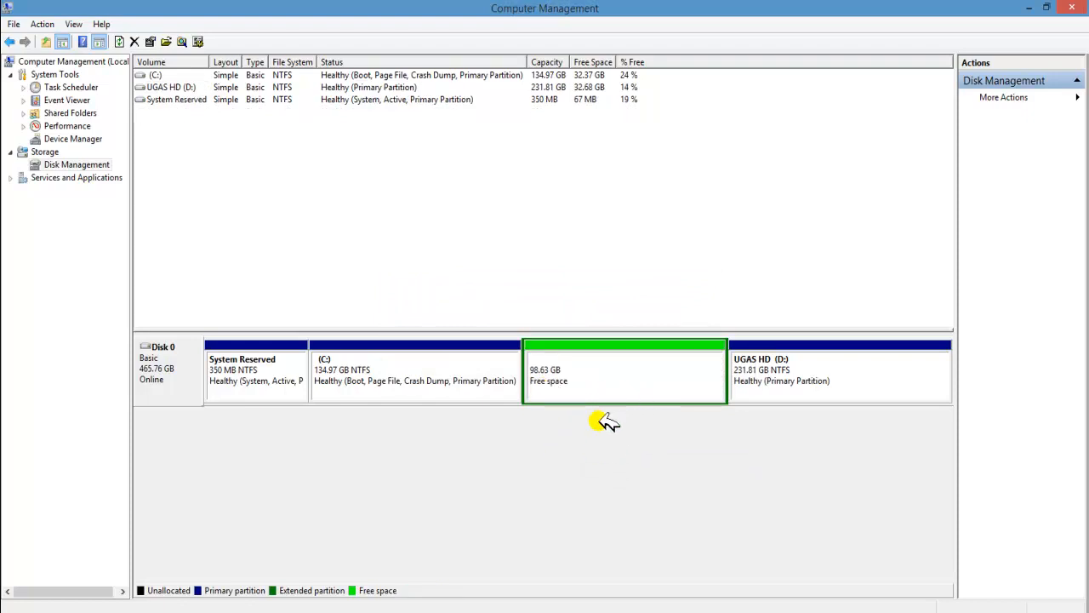
- Delete the empty extended partition between C: and UGAS HD (D:) on Disk 0, accepting that it becomes inaccessible
left_click(570, 383)
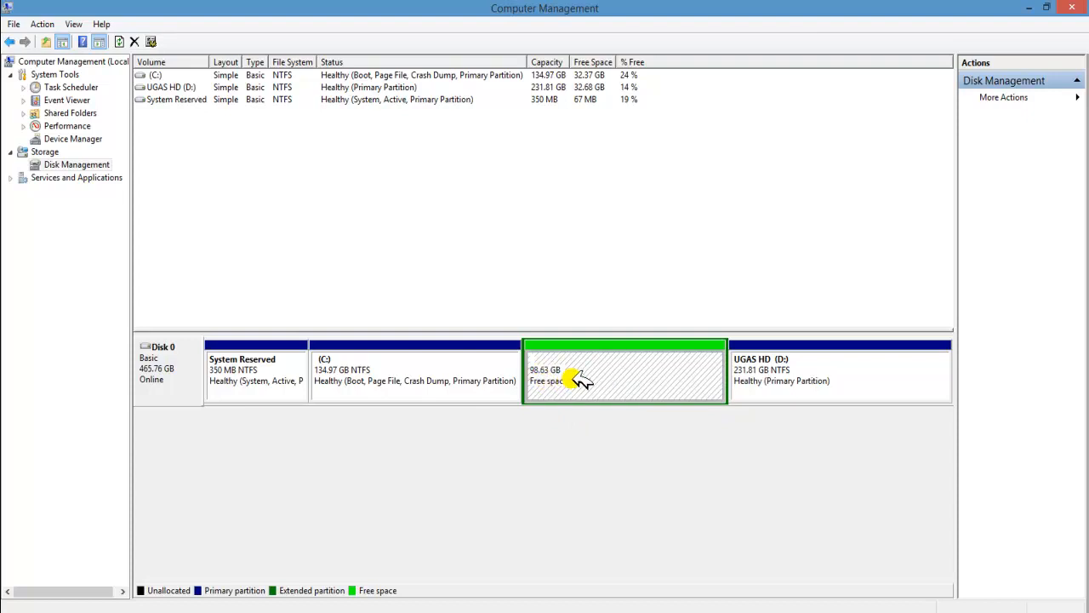
right_click(577, 366)
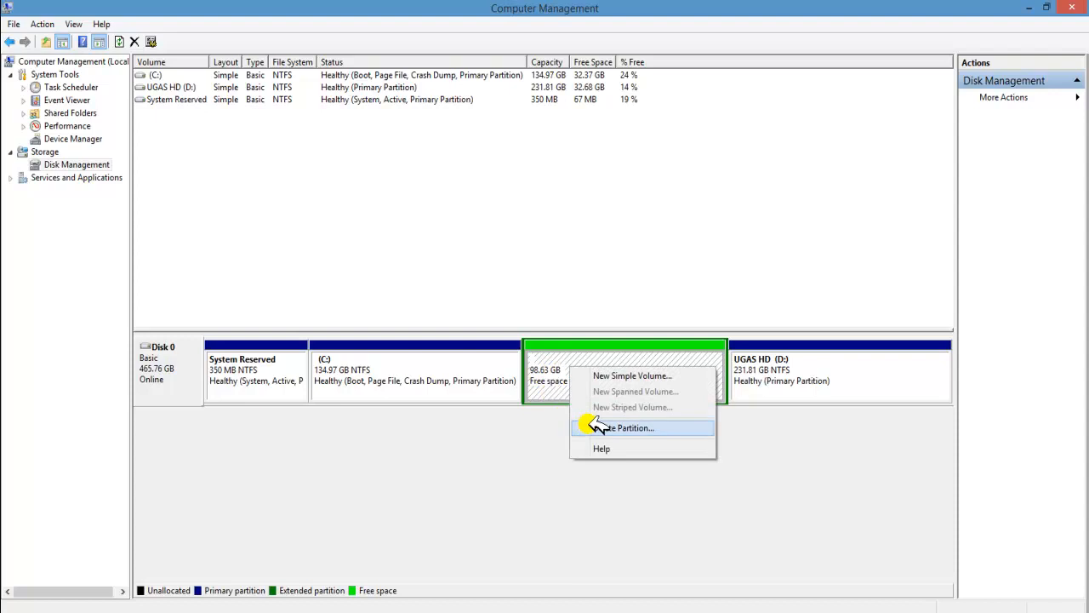
left_click(557, 383)
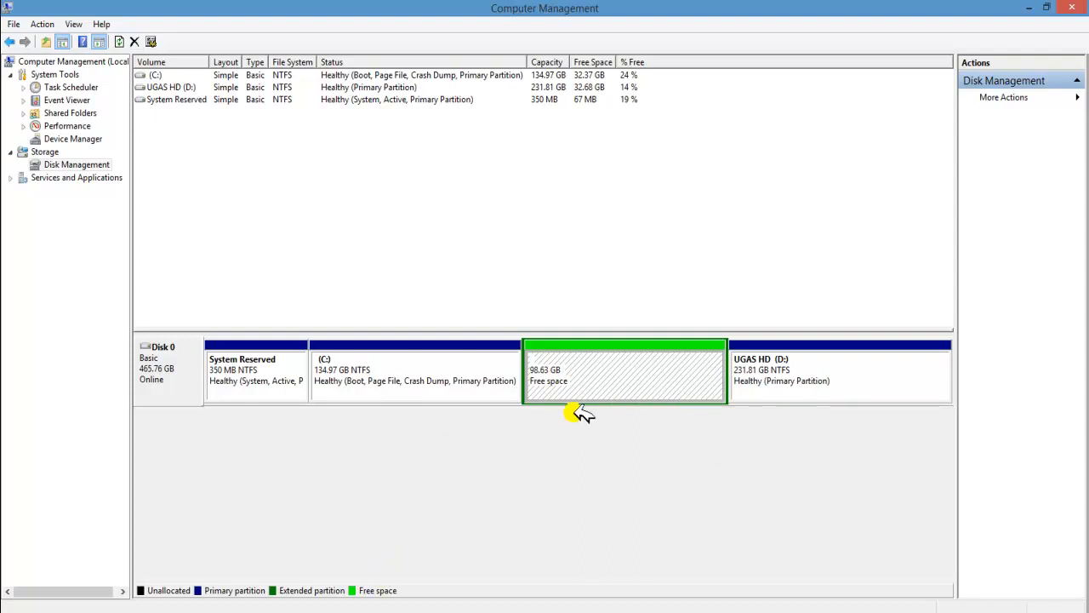
right_click(576, 380)
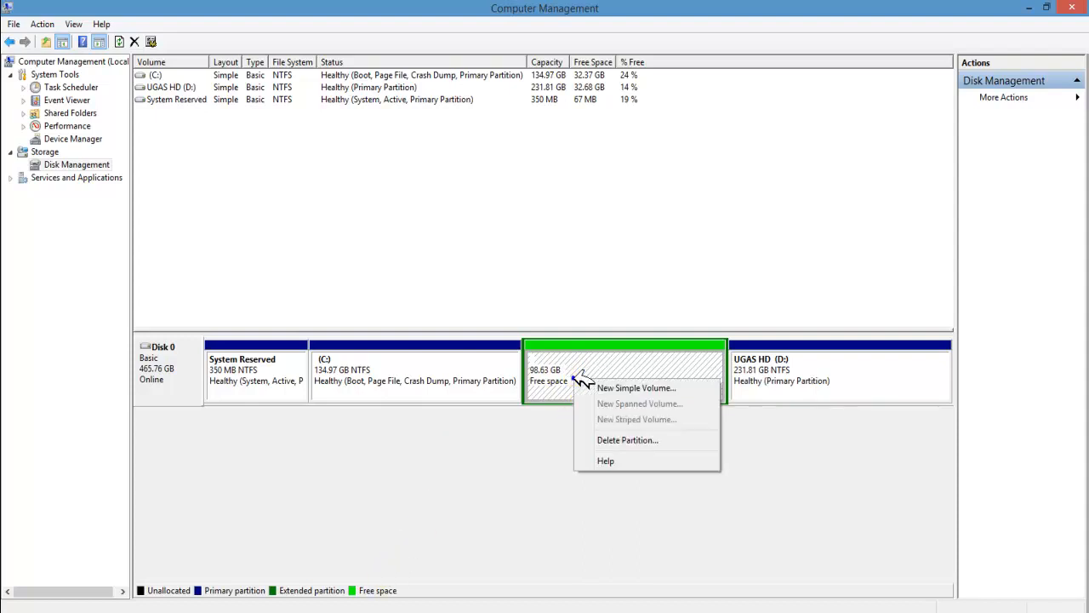
left_click(641, 441)
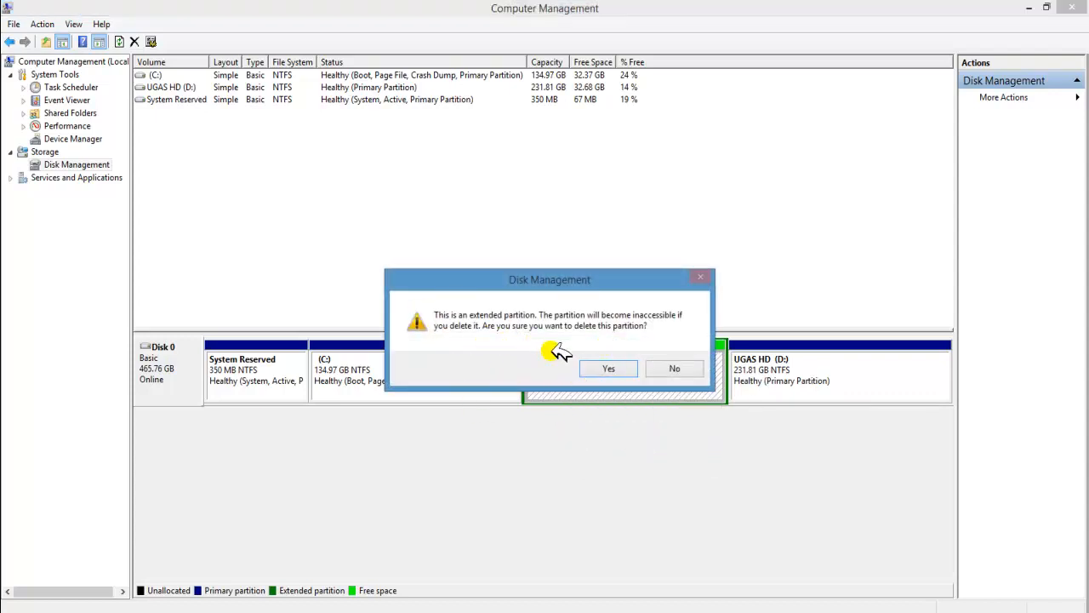
left_click(610, 368)
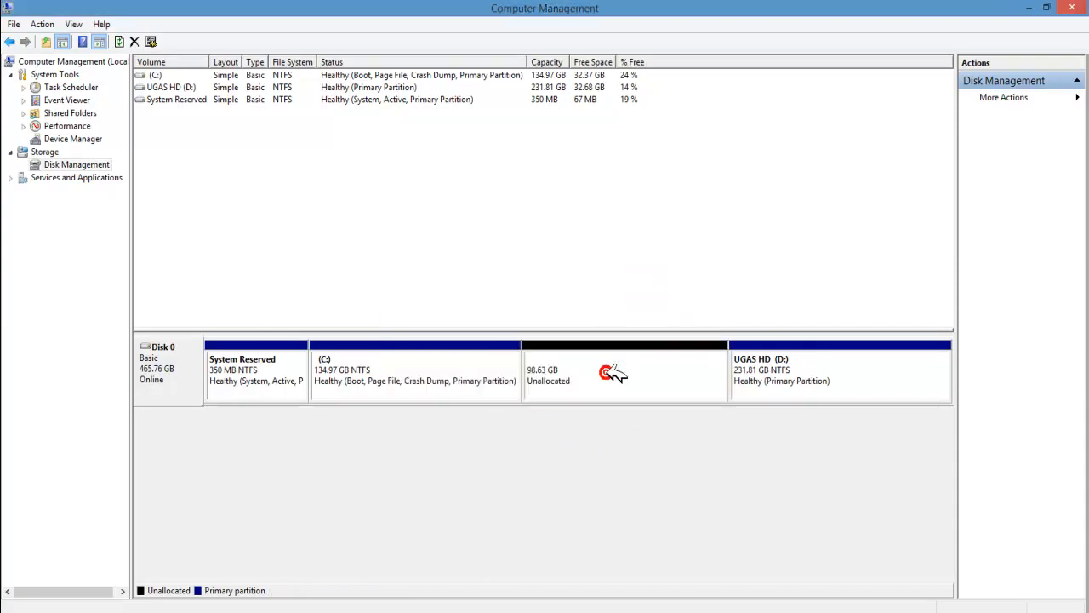
- Examine the unallocated space on Disk 0 and its neighbouring C: and UGAS HD (D:) partitions
left_click(585, 372)
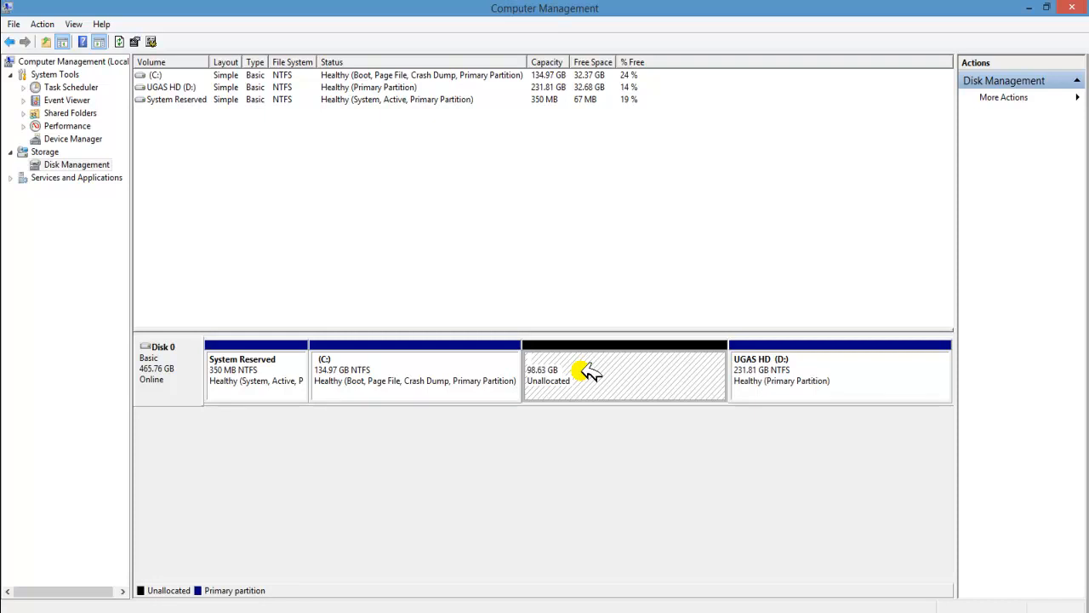
right_click(605, 382)
left_click(548, 476)
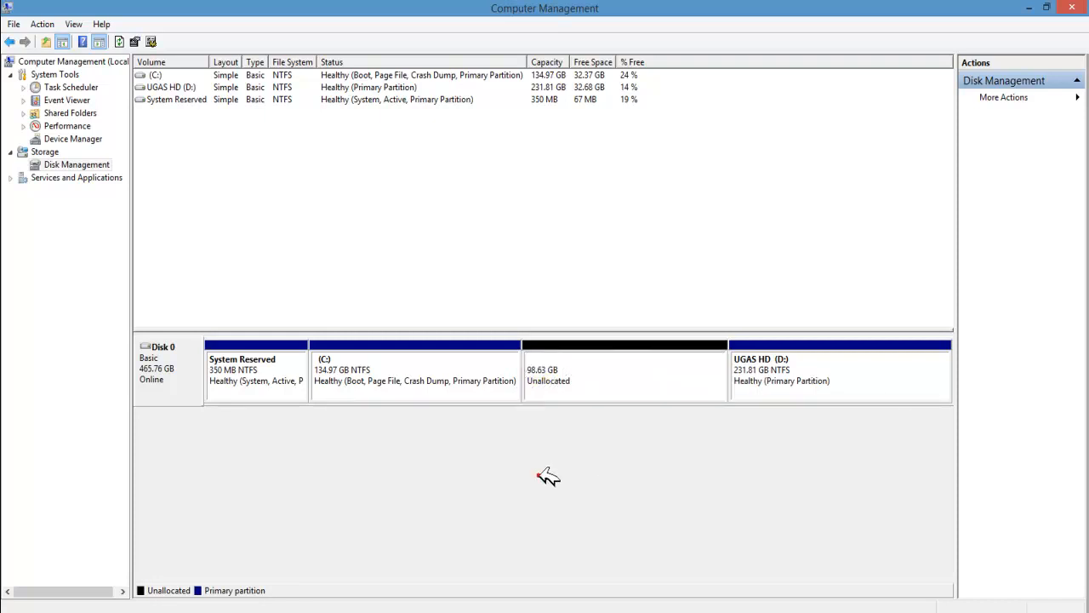
left_click(382, 358)
left_click(795, 387)
left_click(587, 380)
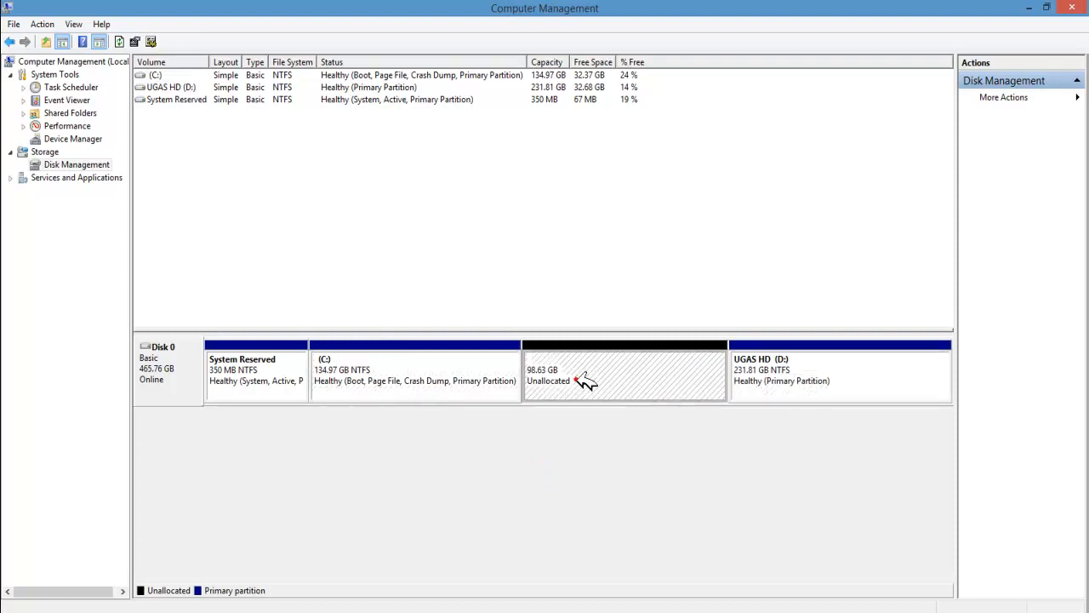
- Compare which volume operations, especially extending, are offered for UGAS HD (D:) and for C:
left_click(767, 382)
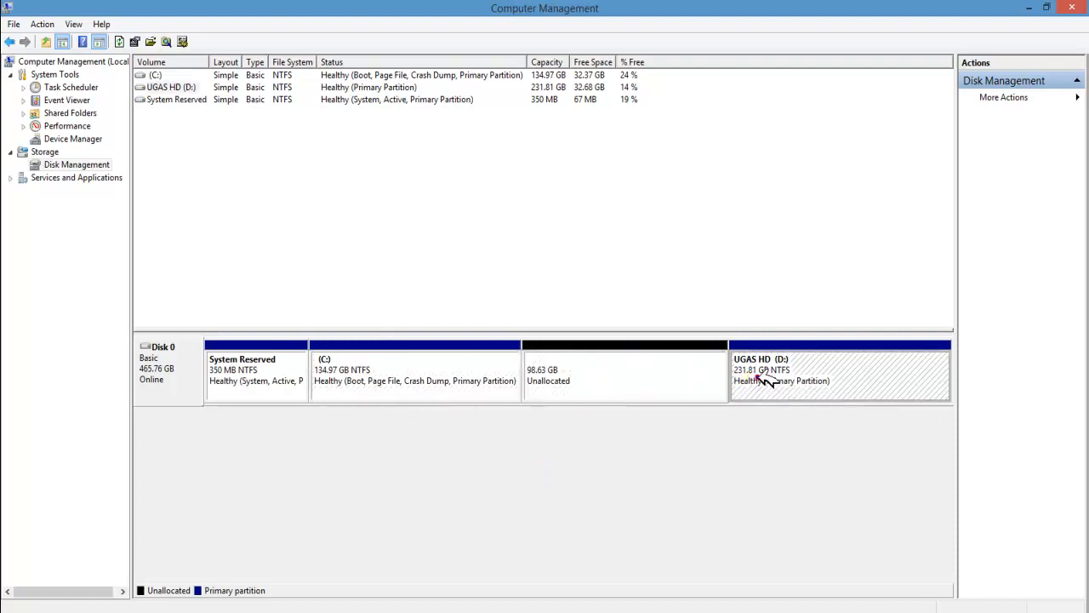
right_click(765, 379)
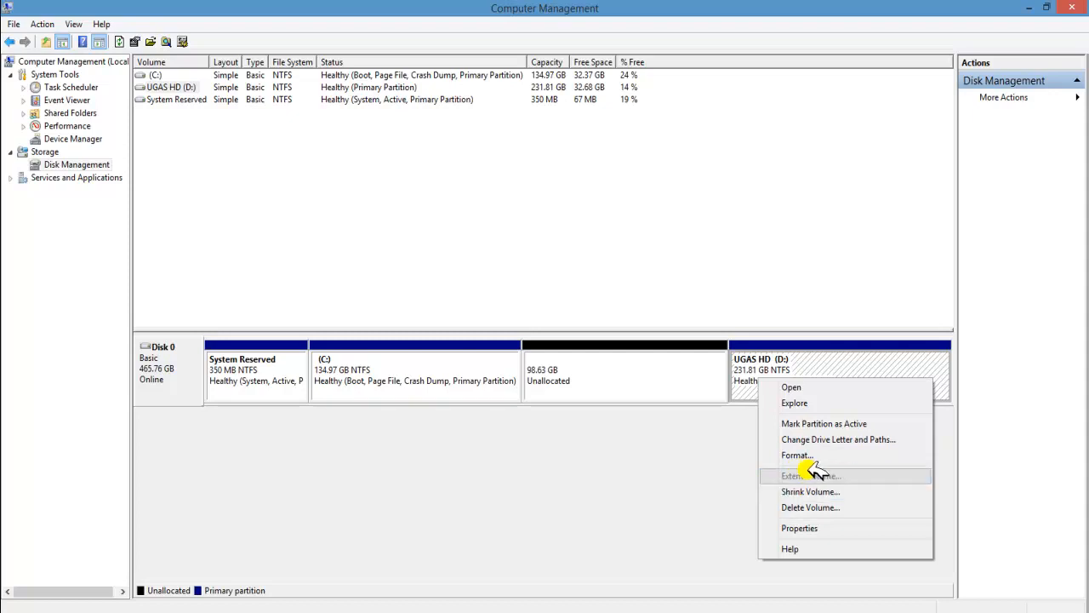
left_click(634, 360)
left_click(420, 364)
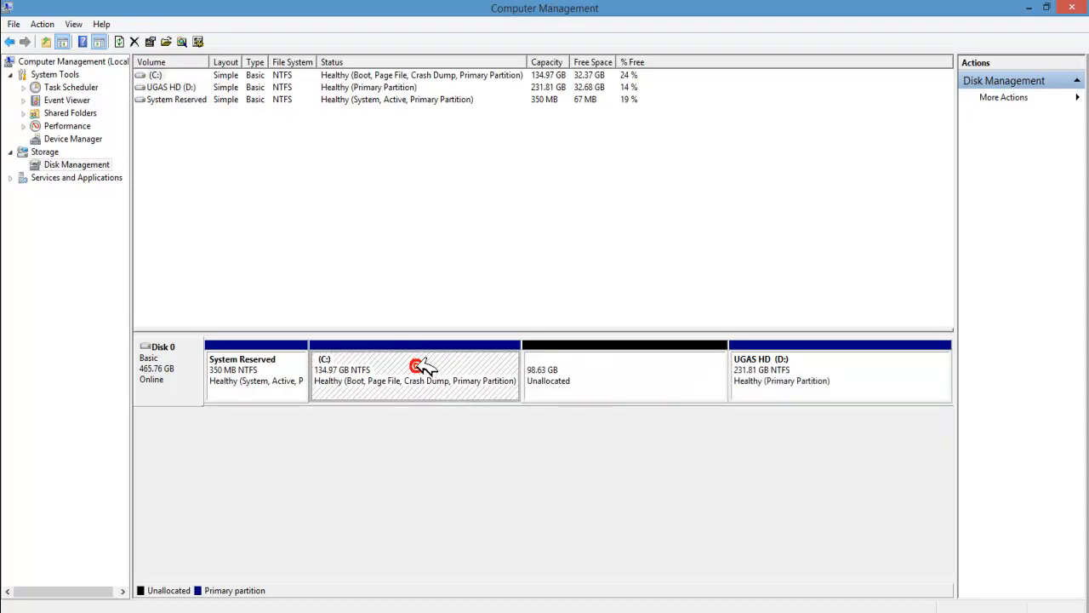
right_click(421, 364)
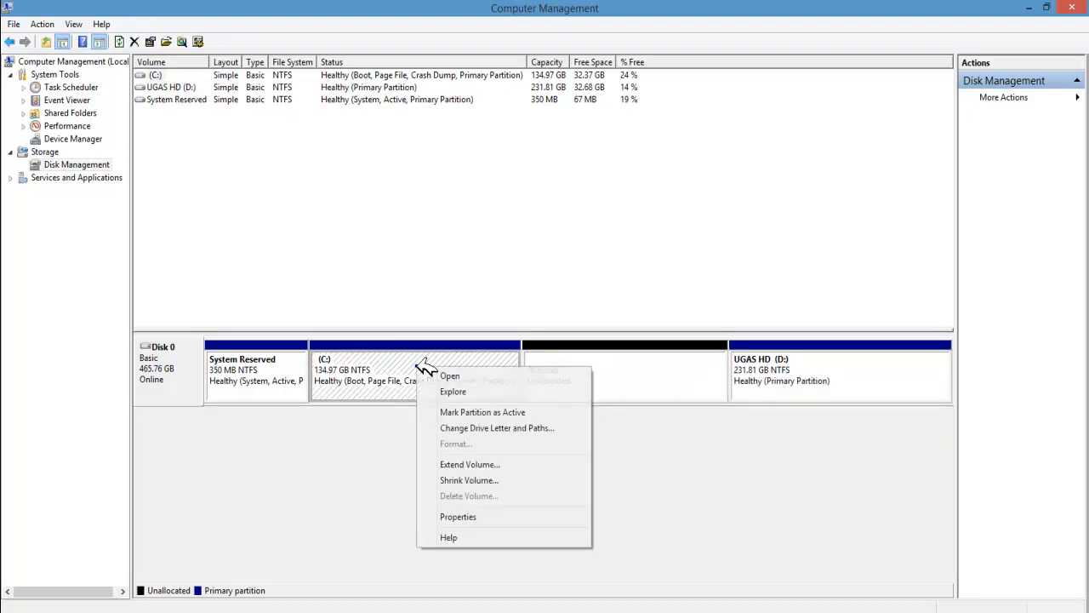
left_click(376, 383)
right_click(388, 371)
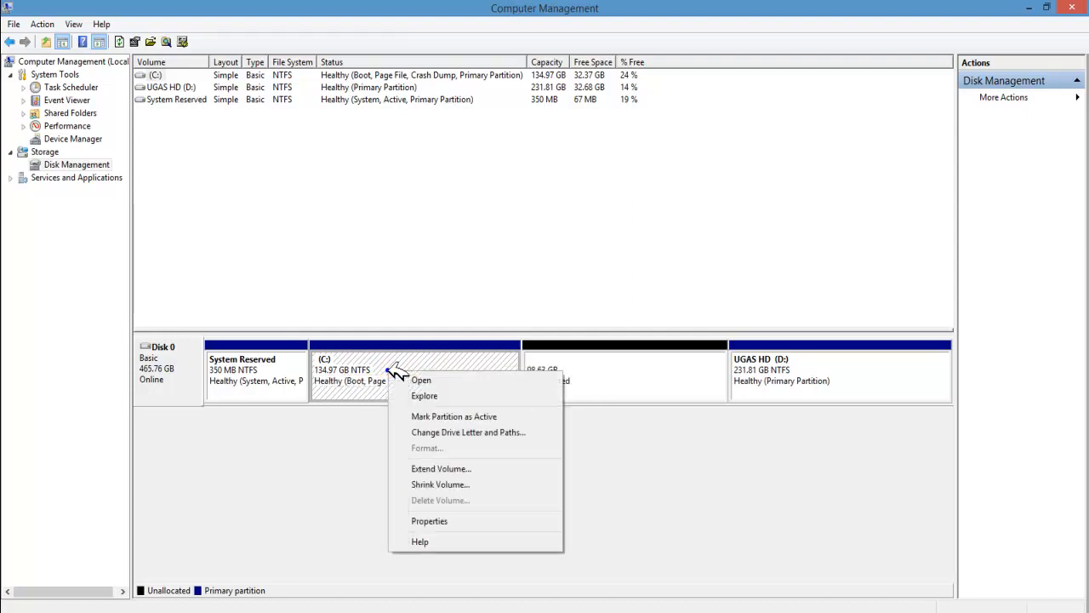
left_click(364, 473)
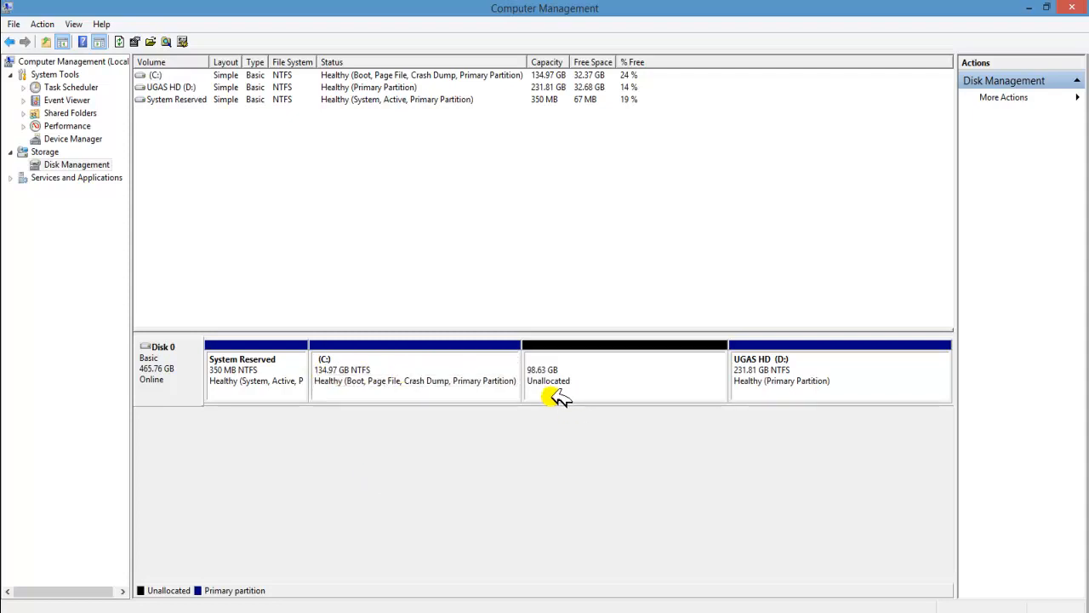
- Extend the C: volume with all 100999 MB of unallocated space on Disk 0 using the Extend Volume Wizard
left_click(408, 359)
right_click(403, 359)
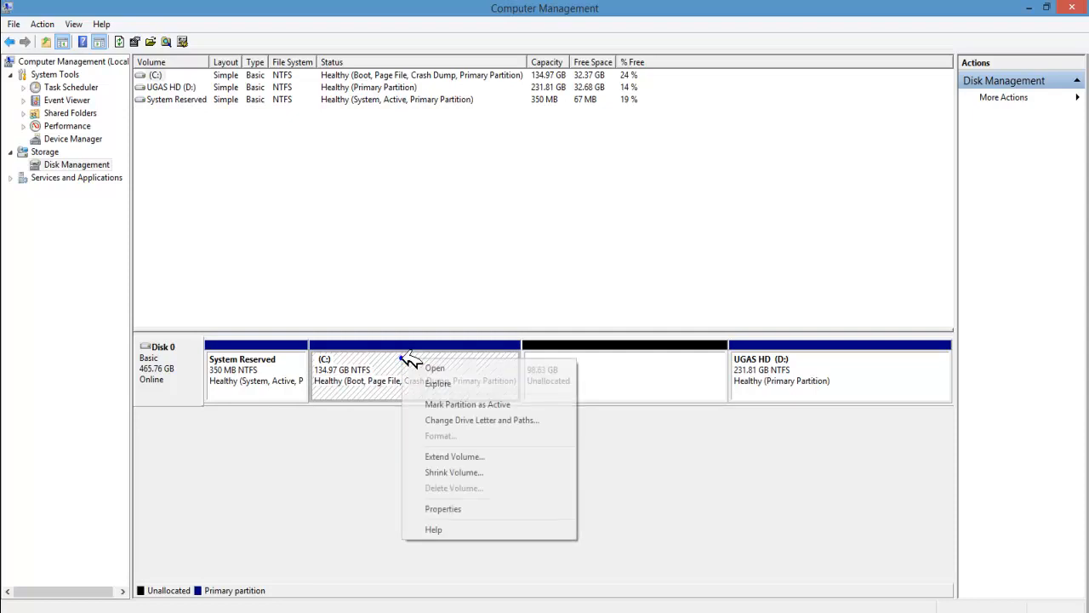
left_click(480, 456)
left_click_drag(358, 79, 539, 138)
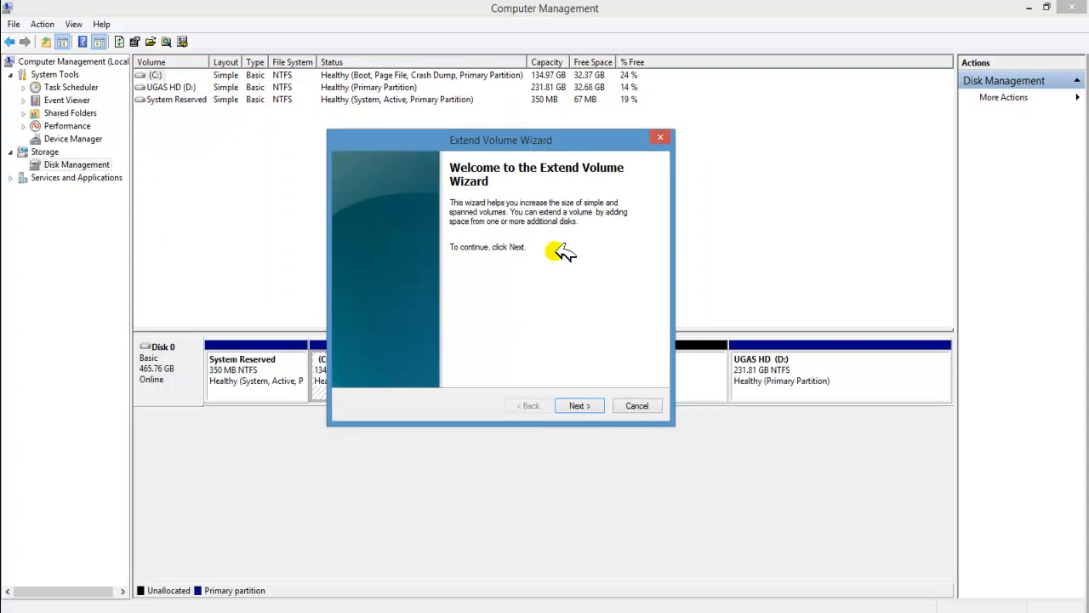
left_click(598, 407)
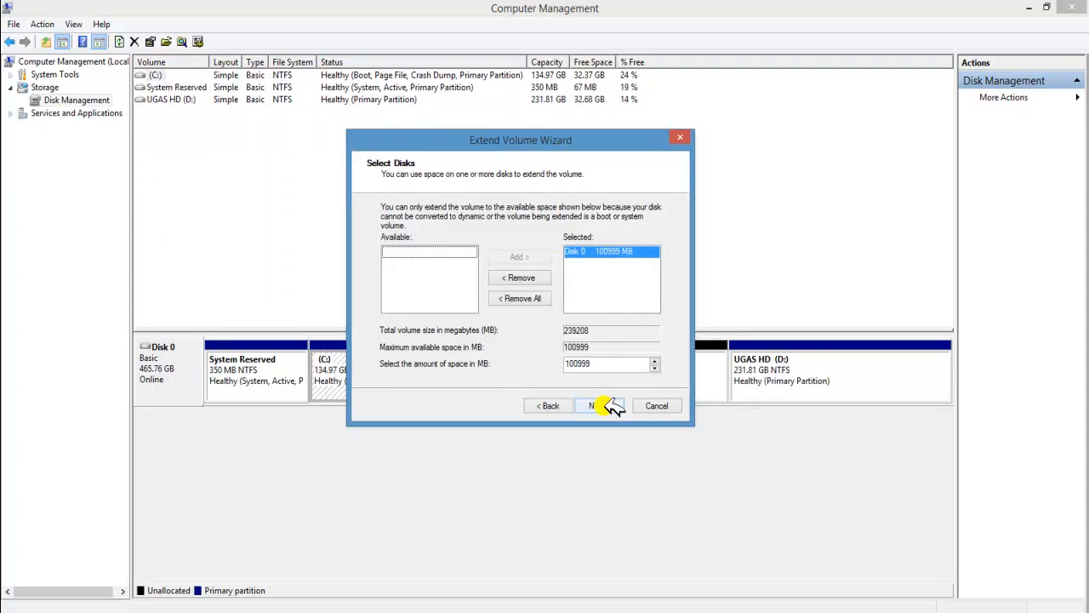
left_click(606, 406)
left_click(606, 406)
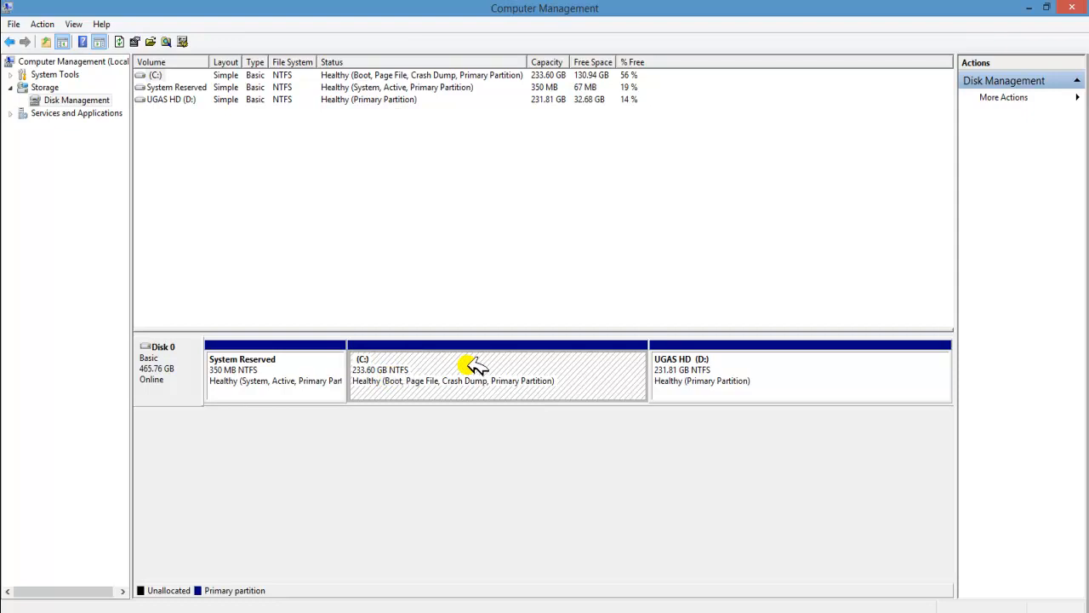
- Check the volume operations offered for the extended C: drive and review its used and free space in its properties
right_click(409, 382)
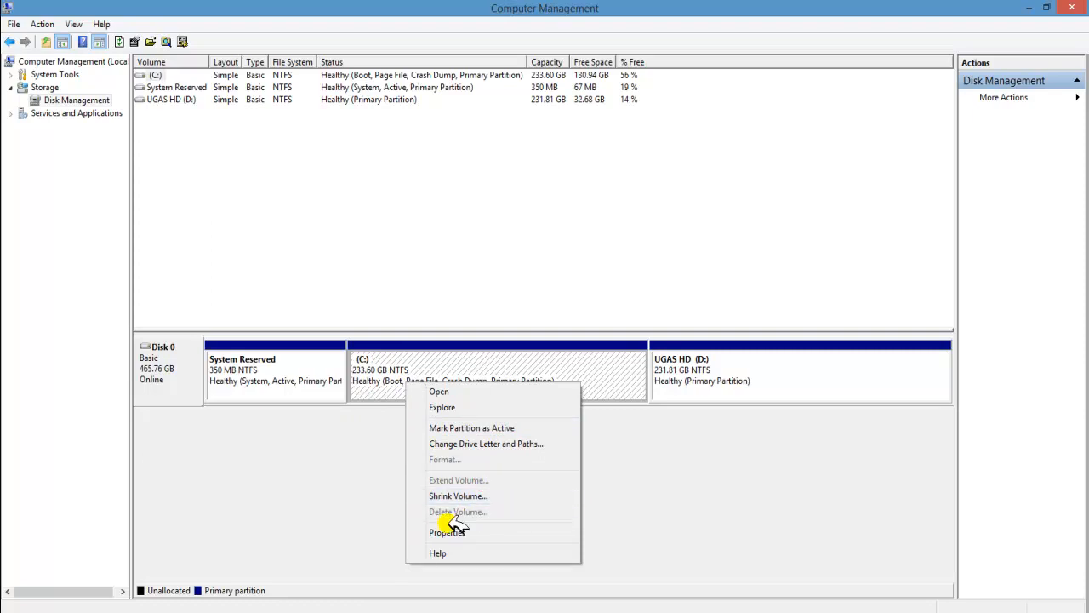
left_click(358, 440)
right_click(417, 372)
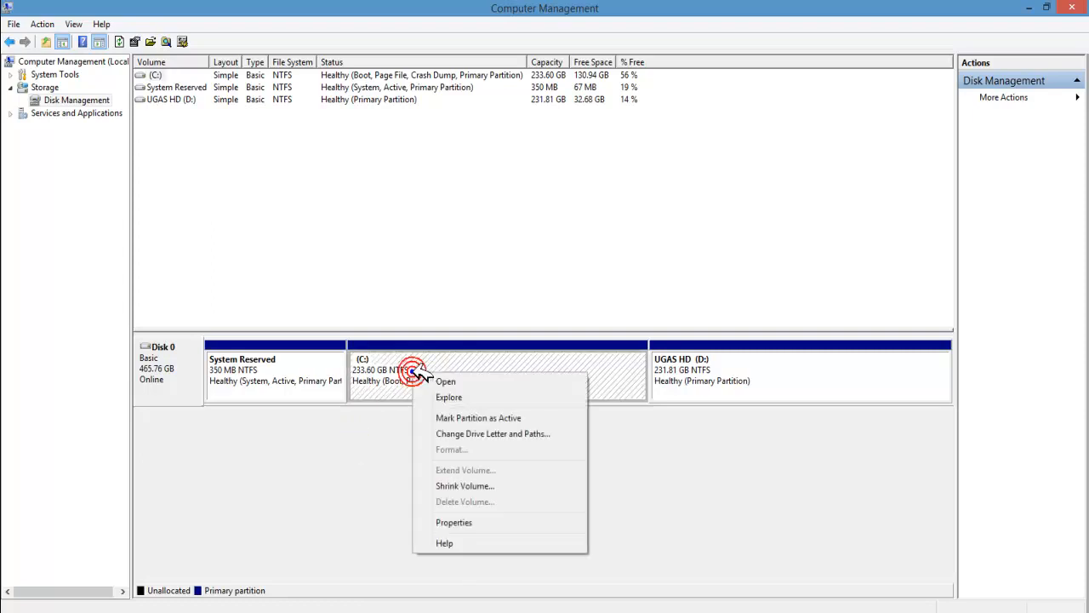
left_click(473, 524)
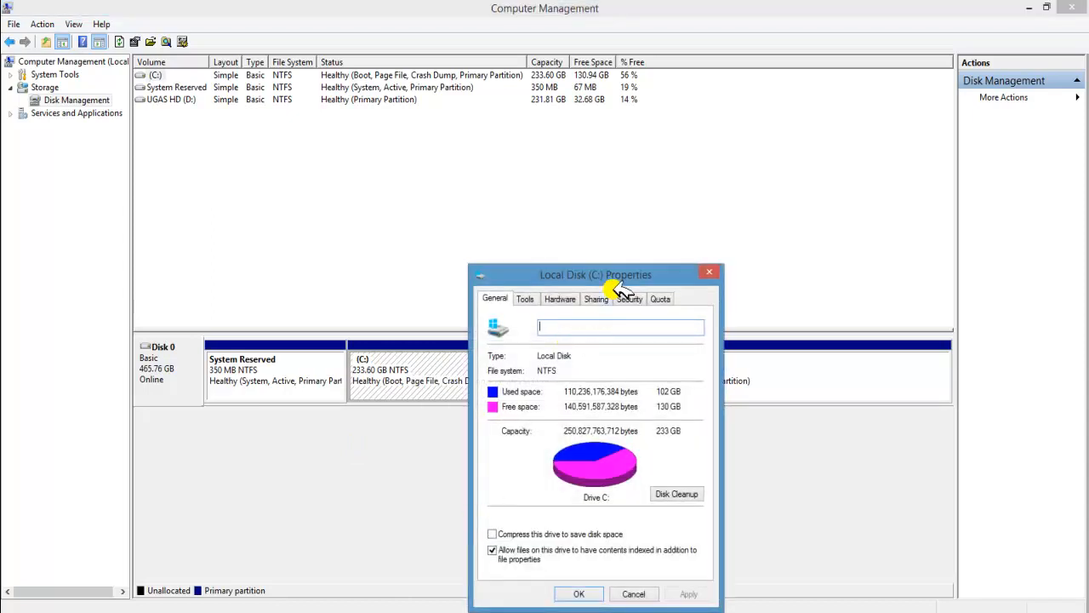
left_click_drag(625, 276, 527, 135)
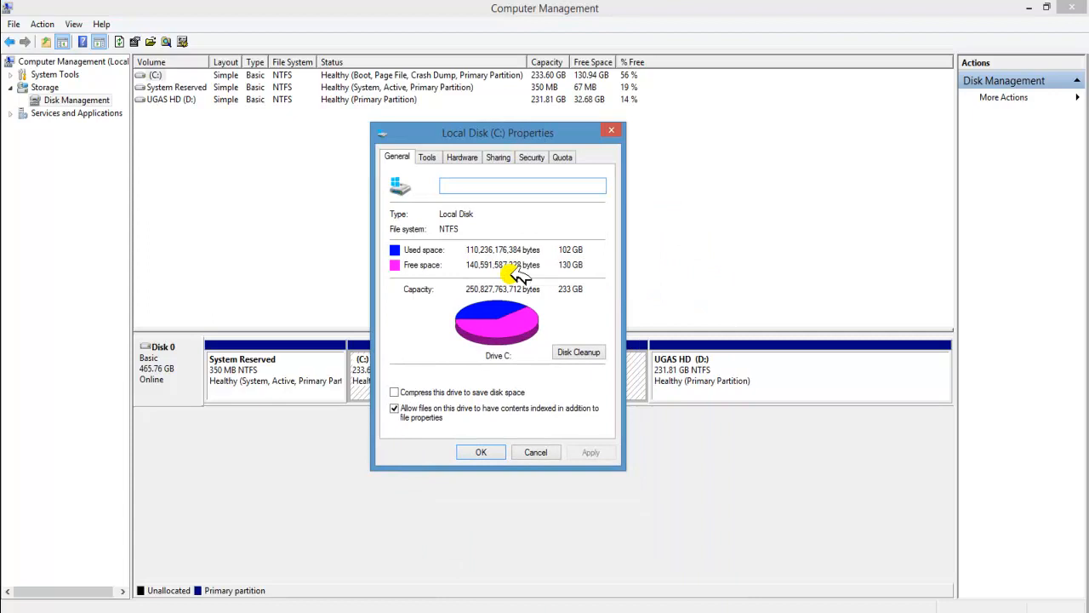
- Start a Disk Cleanup scan of C:, cancel the calculation and close the drive's properties
left_click(585, 352)
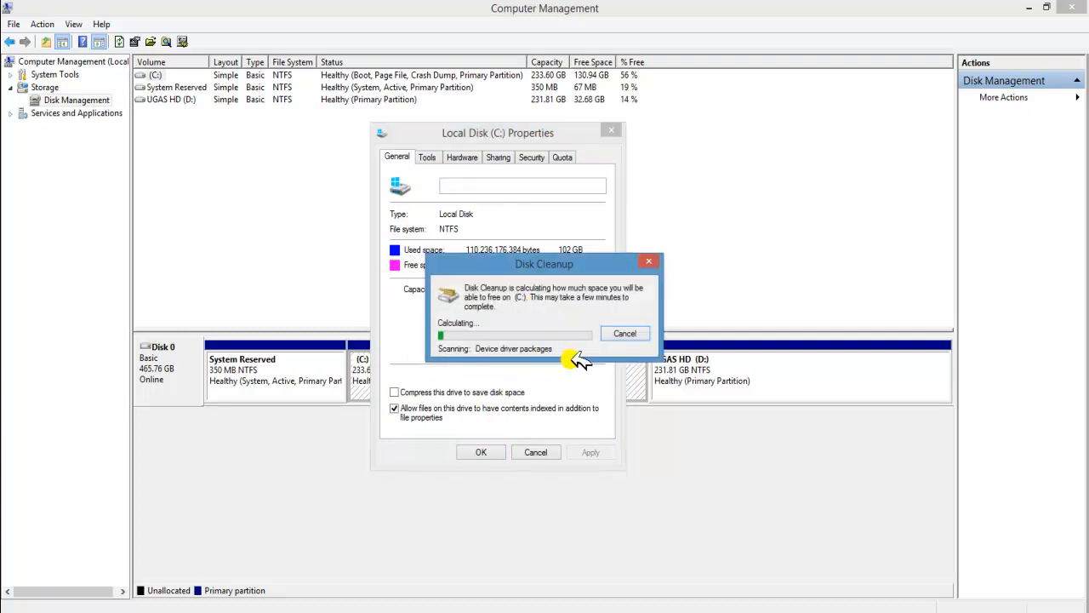
left_click_drag(540, 259, 501, 221)
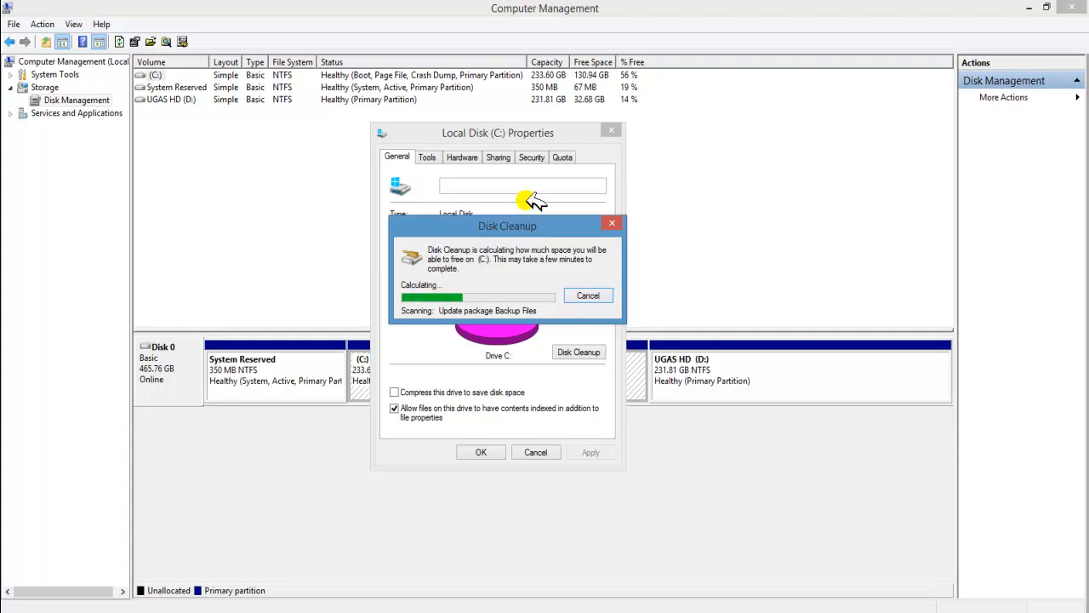
left_click_drag(514, 224, 512, 273)
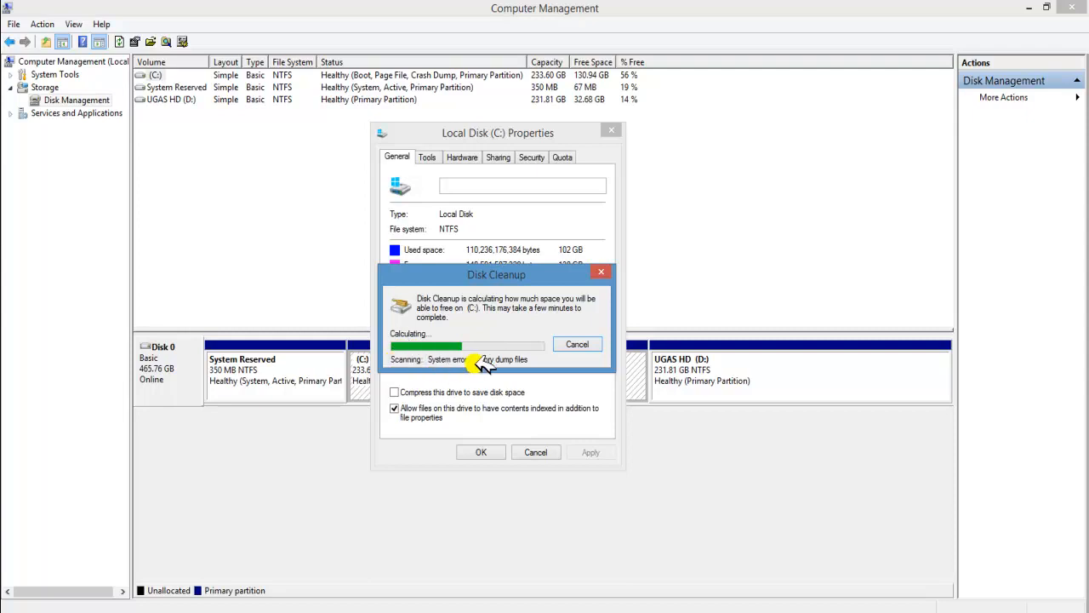
mouse_move(500, 272)
left_mouse_down()
mouse_move(504, 298)
mouse_move(507, 274)
mouse_move(495, 268)
left_mouse_up()
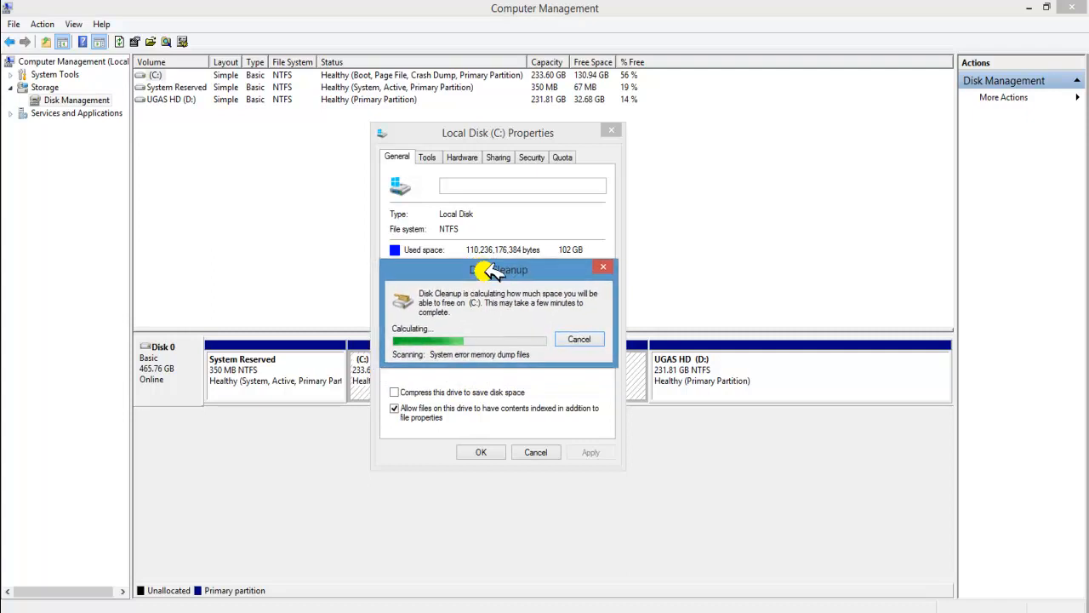
left_click(582, 337)
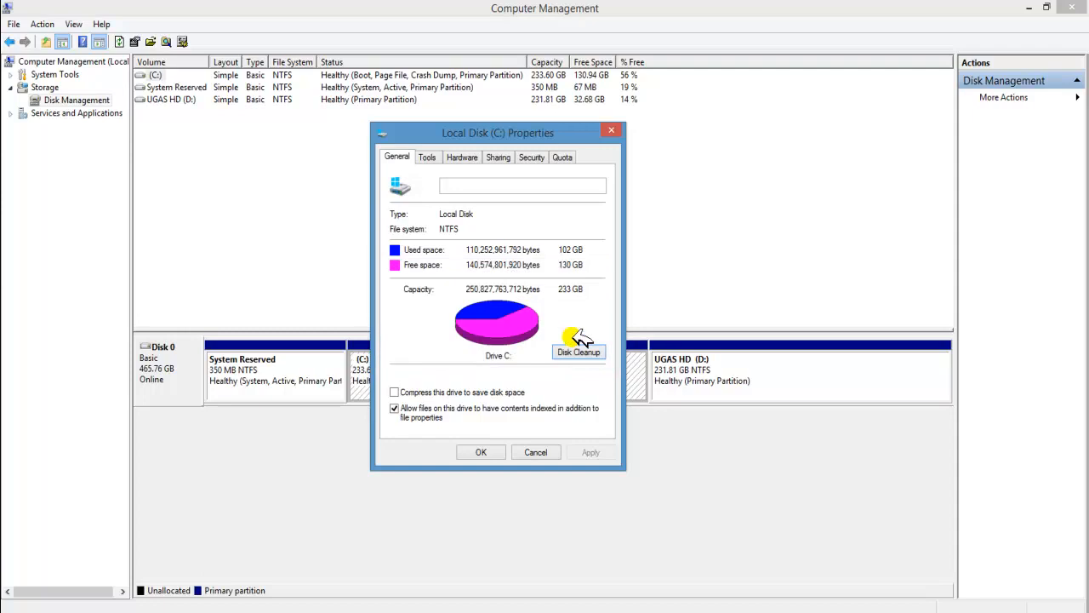
left_click(479, 455)
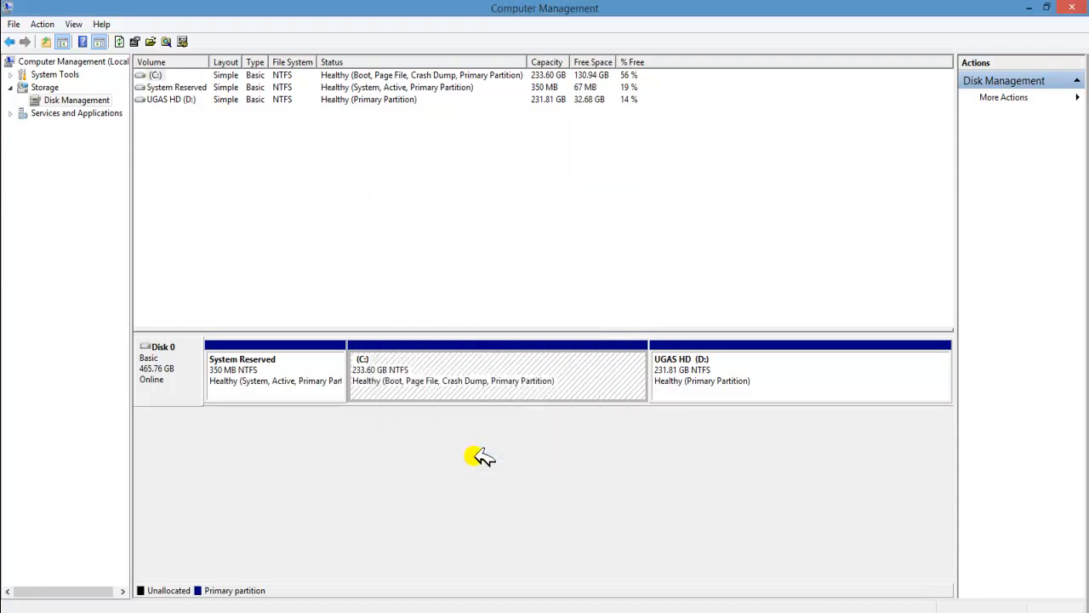